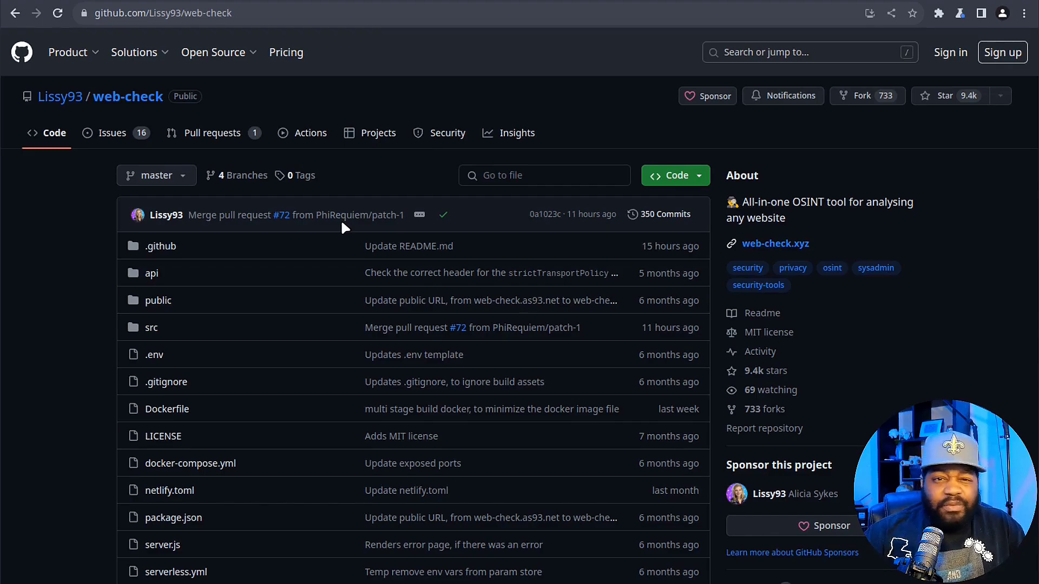
Step: Scroll to the README and back up to its title, web-check.xyz link and Contents list
{"action": "scroll", "coordinate": [61, 528], "scroll_direction": "down", "scroll_amount": 15}
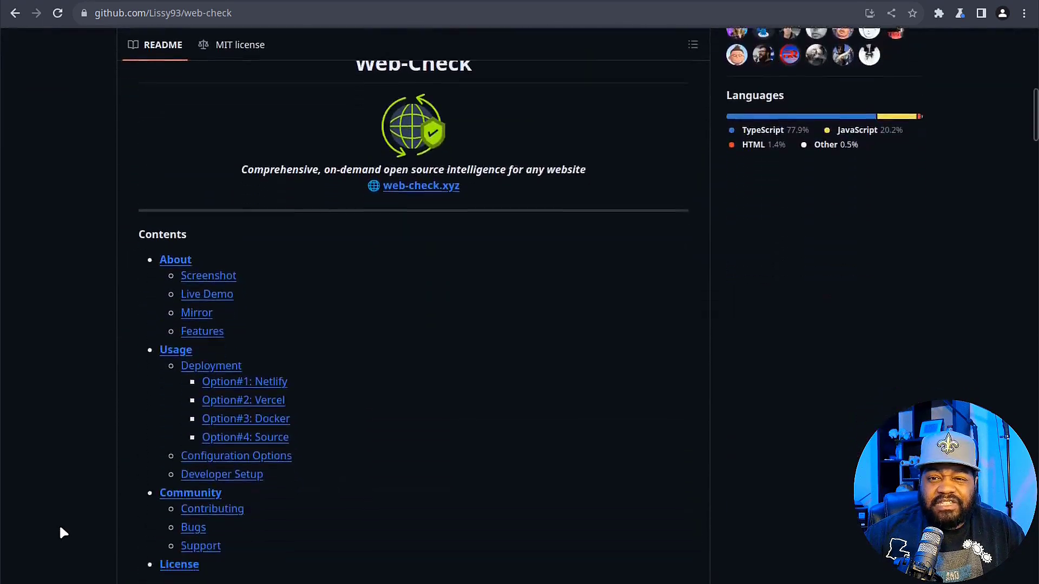
{"action": "scroll", "coordinate": [213, 348], "scroll_direction": "up", "scroll_amount": 5}
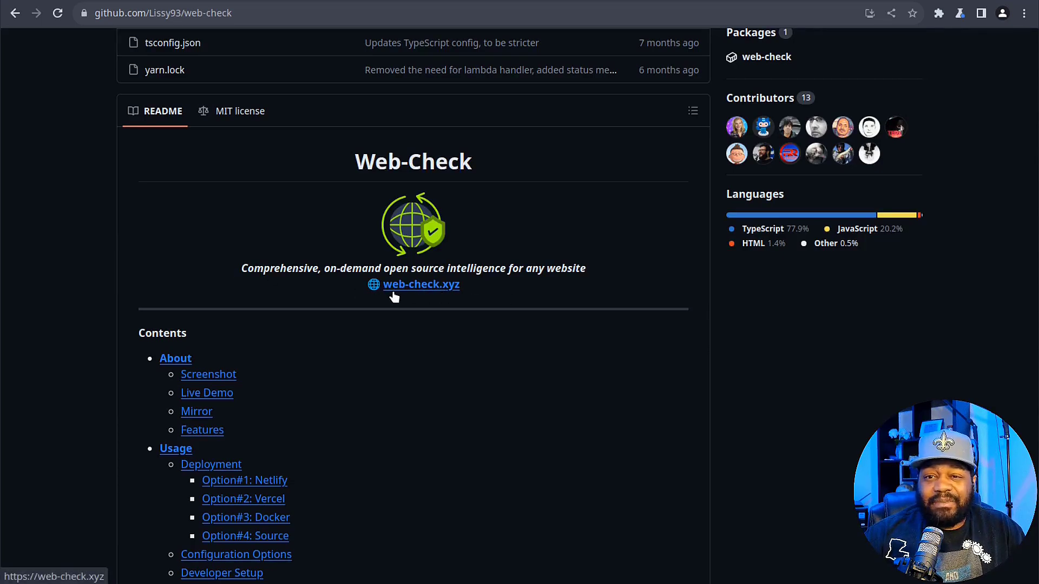
{"action": "left_click", "coordinate": [443, 286]}
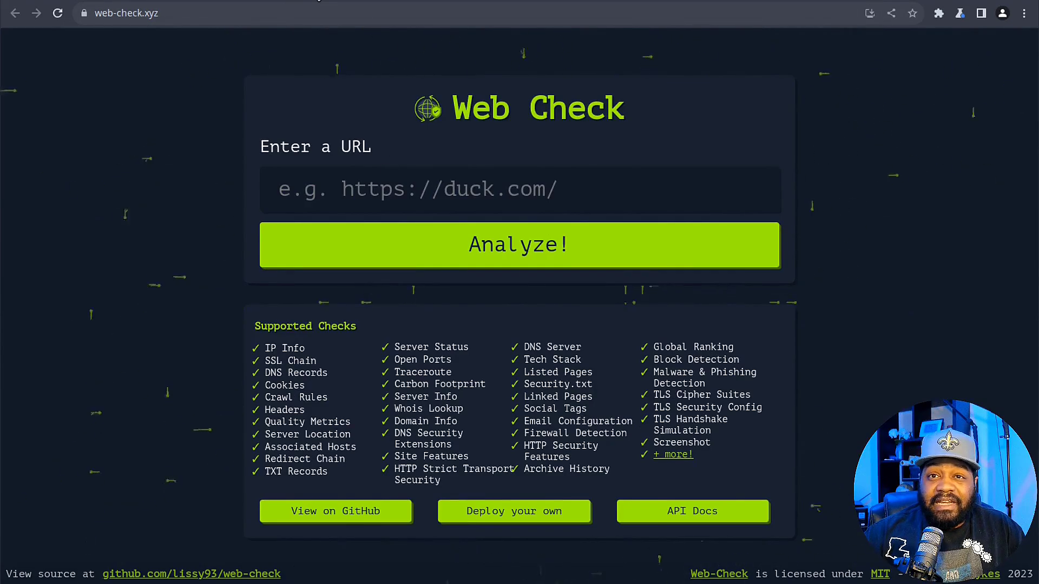
{"action": "left_click", "coordinate": [319, 2]}
Step: Scroll through the README's Screenshot and Features checks down to Usage with the Netlify option
{"action": "scroll", "coordinate": [440, 343], "scroll_direction": "down", "scroll_amount": 3}
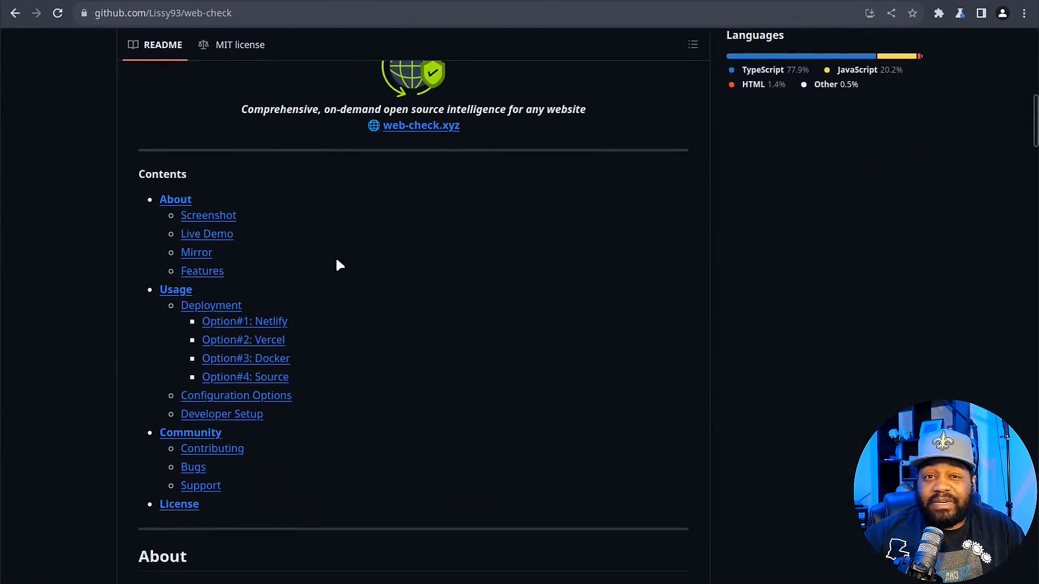
{"action": "scroll", "coordinate": [337, 261], "scroll_direction": "down", "scroll_amount": 12}
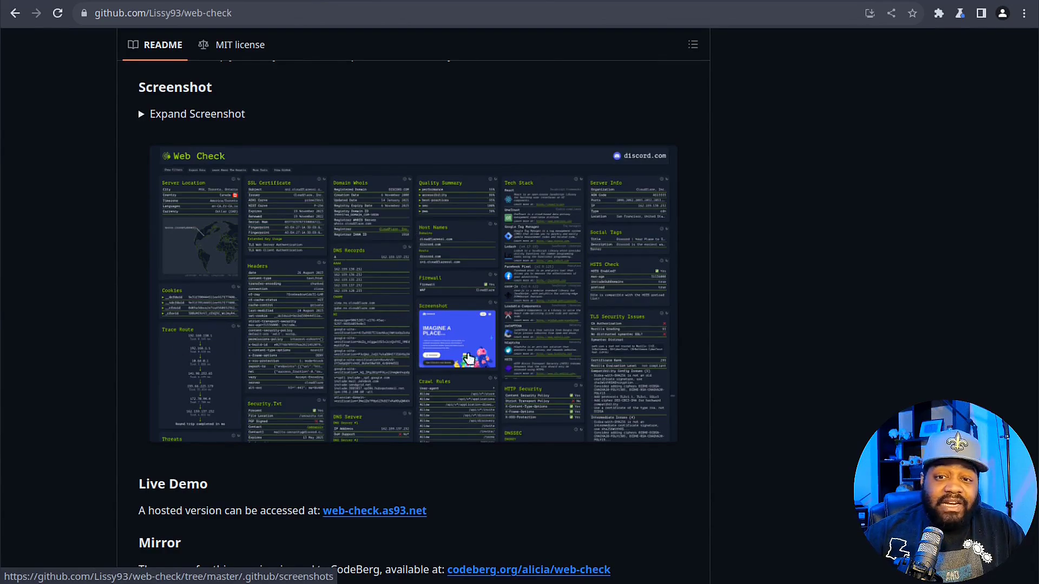
{"action": "scroll", "coordinate": [441, 214], "scroll_direction": "down", "scroll_amount": 7}
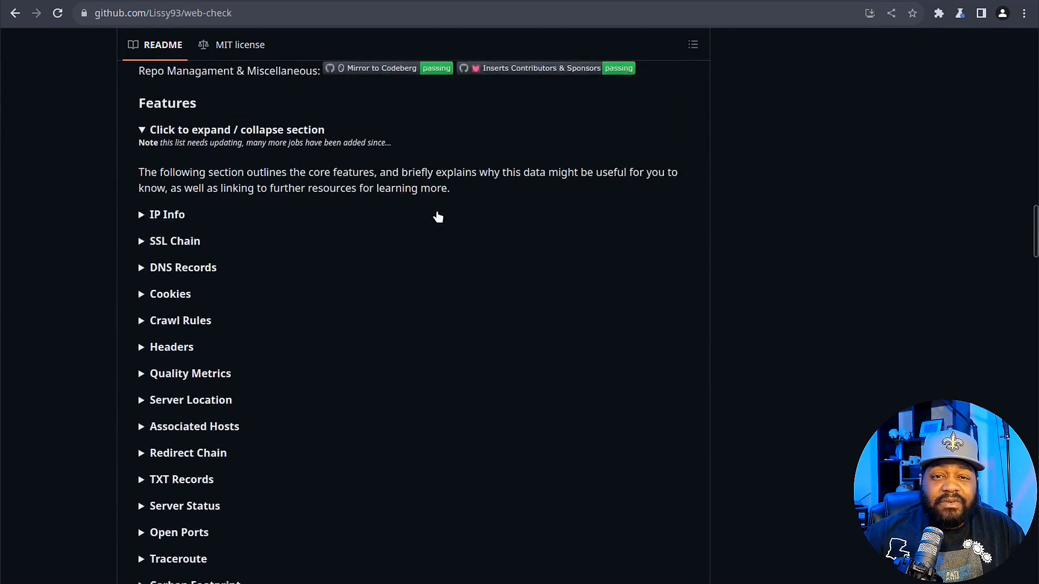
{"action": "scroll", "coordinate": [438, 217], "scroll_direction": "down", "scroll_amount": 1}
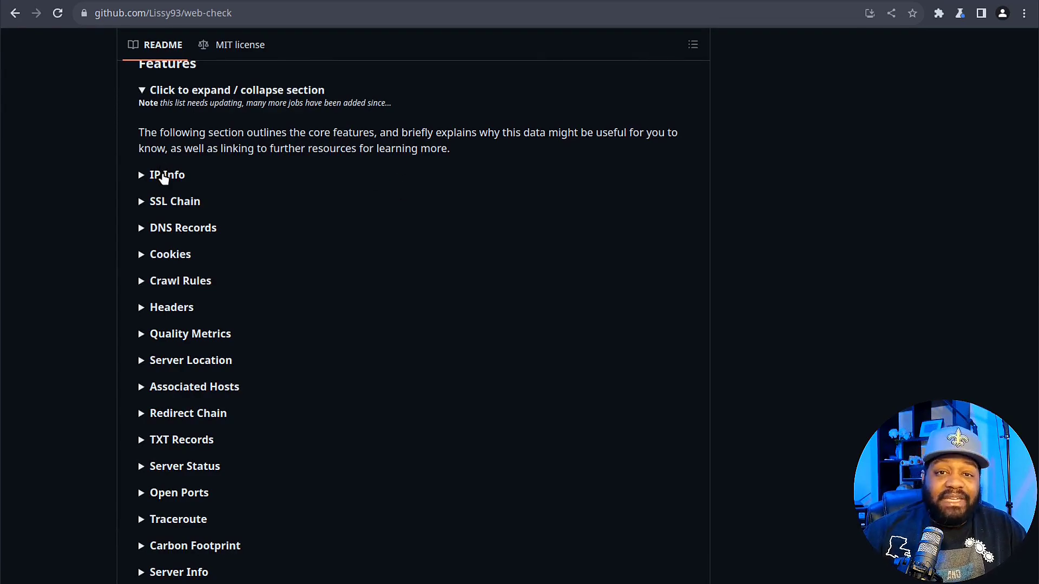
{"action": "scroll", "coordinate": [271, 205], "scroll_direction": "down", "scroll_amount": 1}
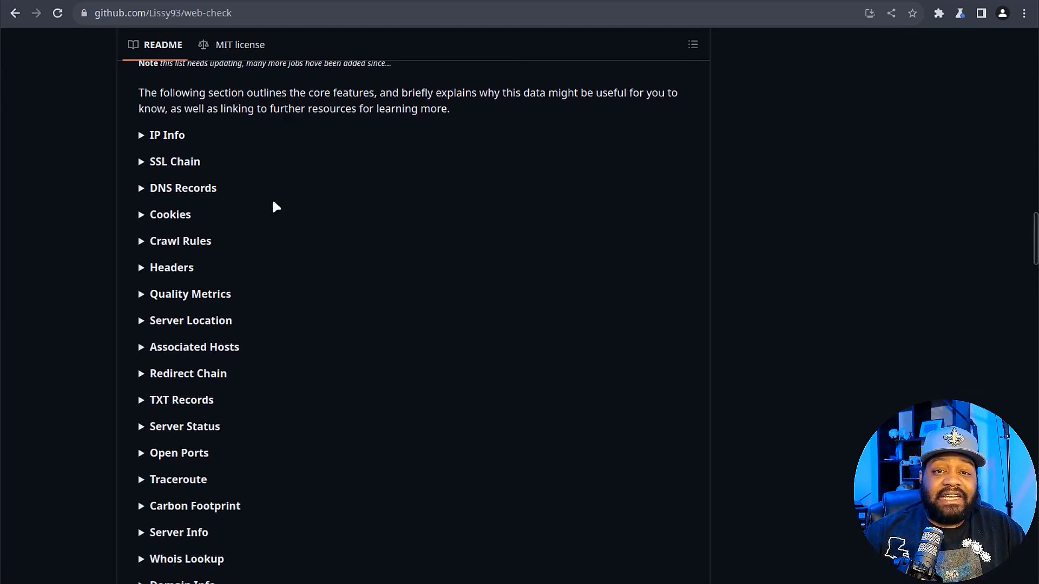
{"action": "scroll", "coordinate": [186, 204], "scroll_direction": "down", "scroll_amount": 1}
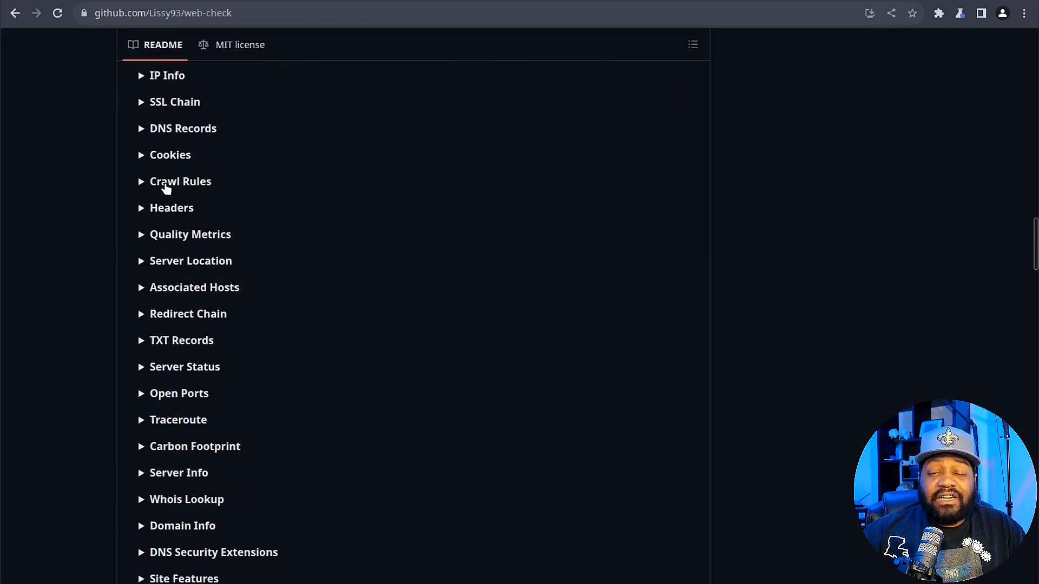
{"action": "scroll", "coordinate": [262, 211], "scroll_direction": "down", "scroll_amount": 2}
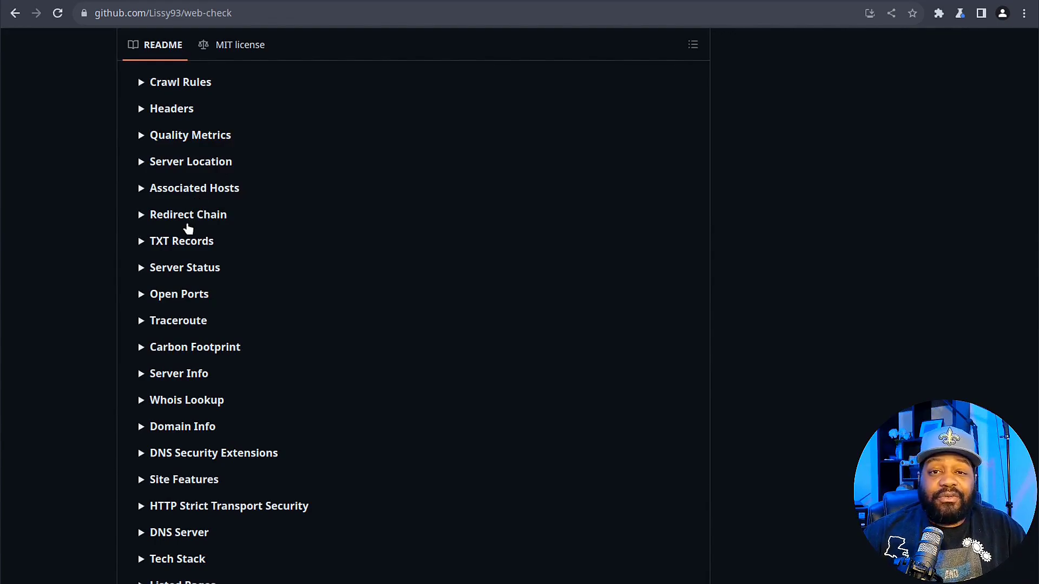
{"action": "scroll", "coordinate": [276, 216], "scroll_direction": "down", "scroll_amount": 2}
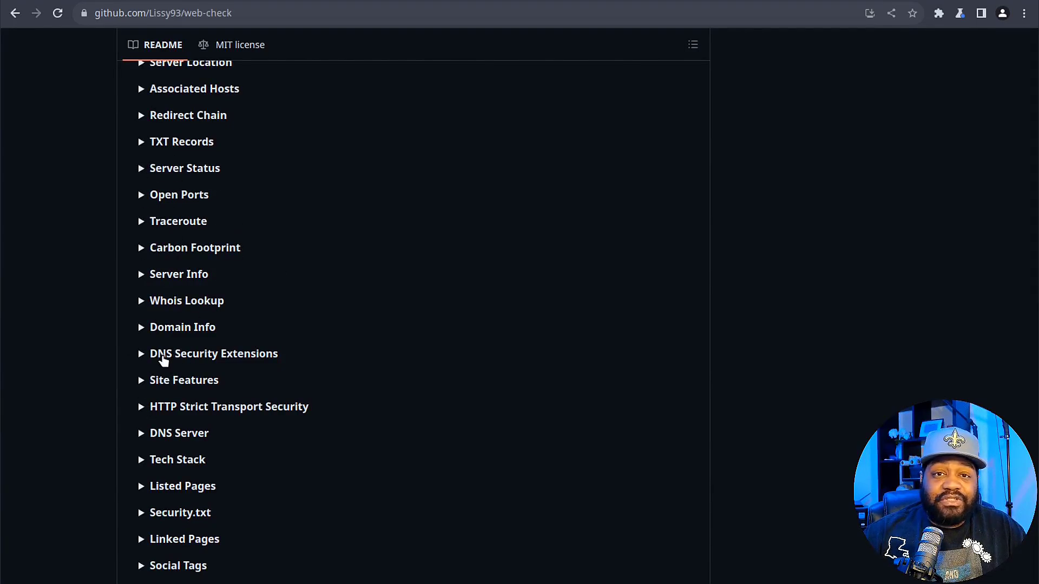
{"action": "scroll", "coordinate": [163, 362], "scroll_direction": "down", "scroll_amount": 5}
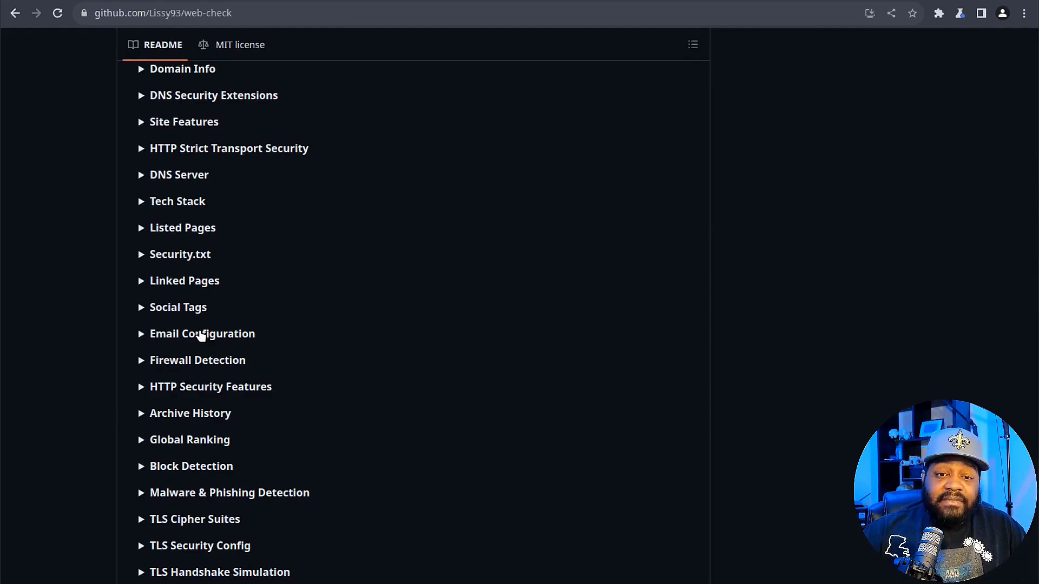
{"action": "scroll", "coordinate": [148, 336], "scroll_direction": "down", "scroll_amount": 3}
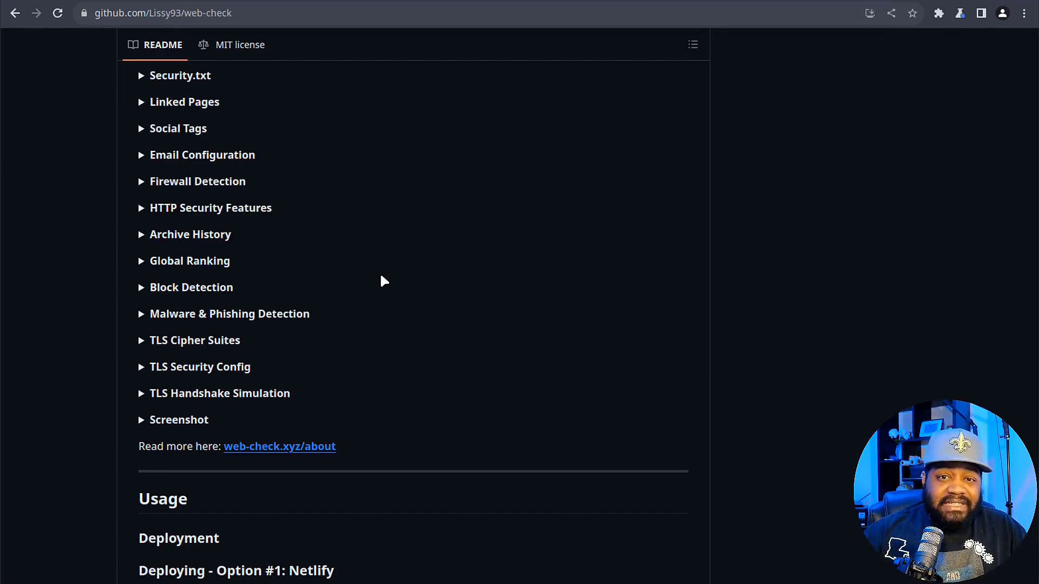
Step: Read the Docker, Configuring, Developing and Community sections, then return to the repository file list
{"action": "scroll", "coordinate": [384, 281], "scroll_direction": "down", "scroll_amount": 4}
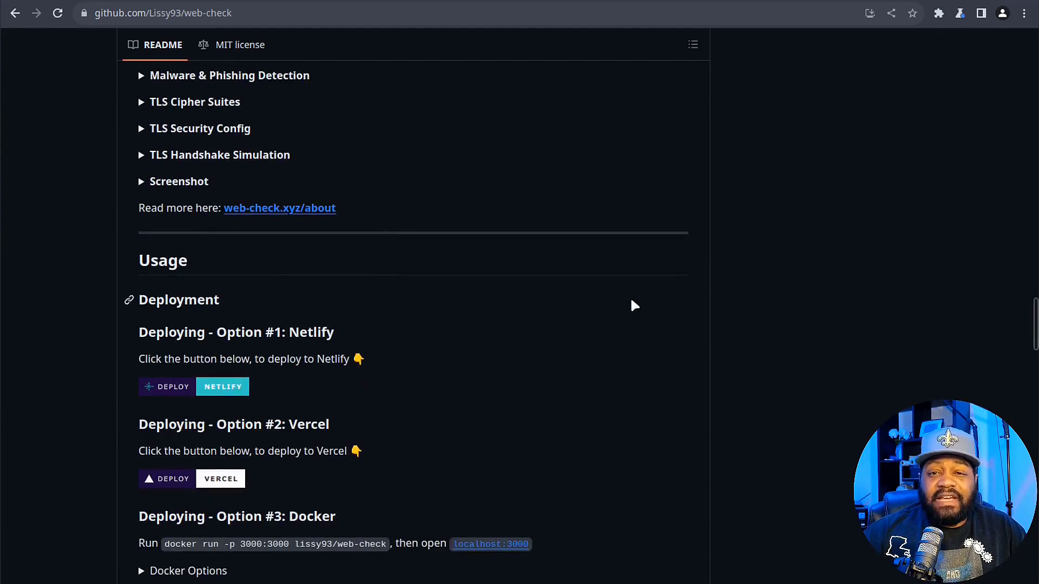
{"action": "scroll", "coordinate": [572, 312], "scroll_direction": "down", "scroll_amount": 4}
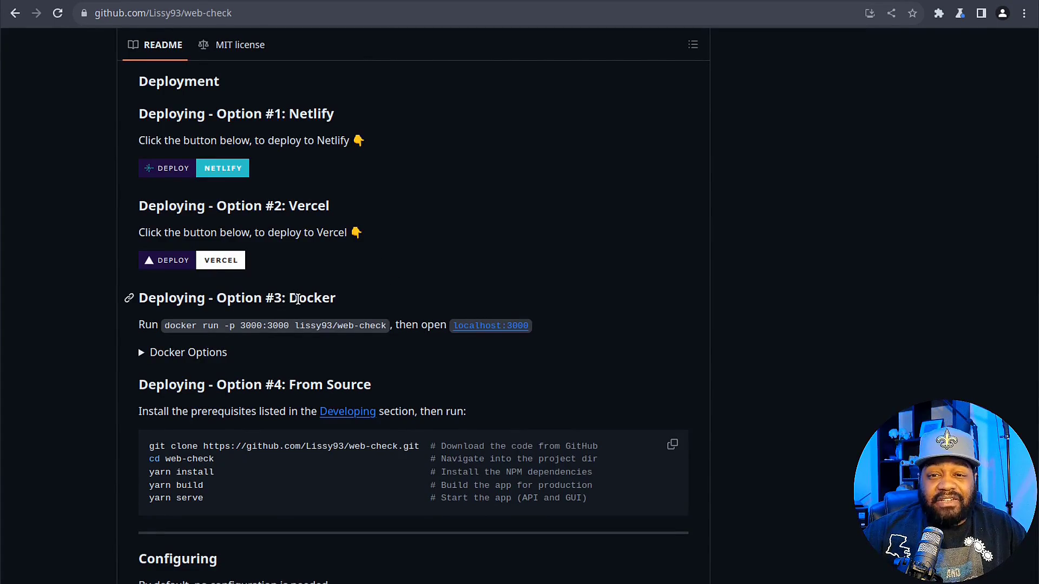
{"action": "scroll", "coordinate": [303, 281], "scroll_direction": "down", "scroll_amount": 1}
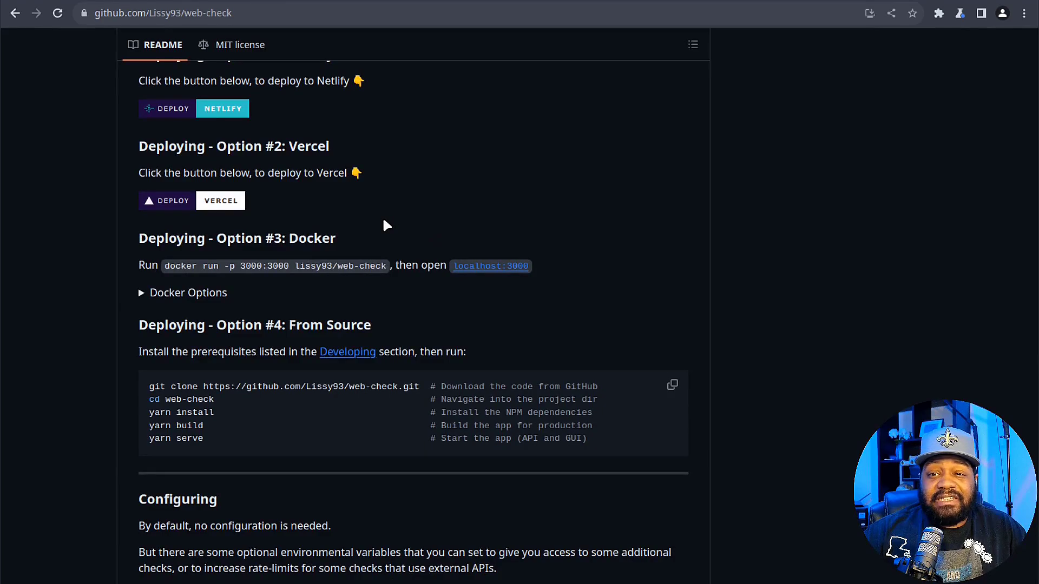
{"action": "scroll", "coordinate": [386, 225], "scroll_direction": "down", "scroll_amount": 4}
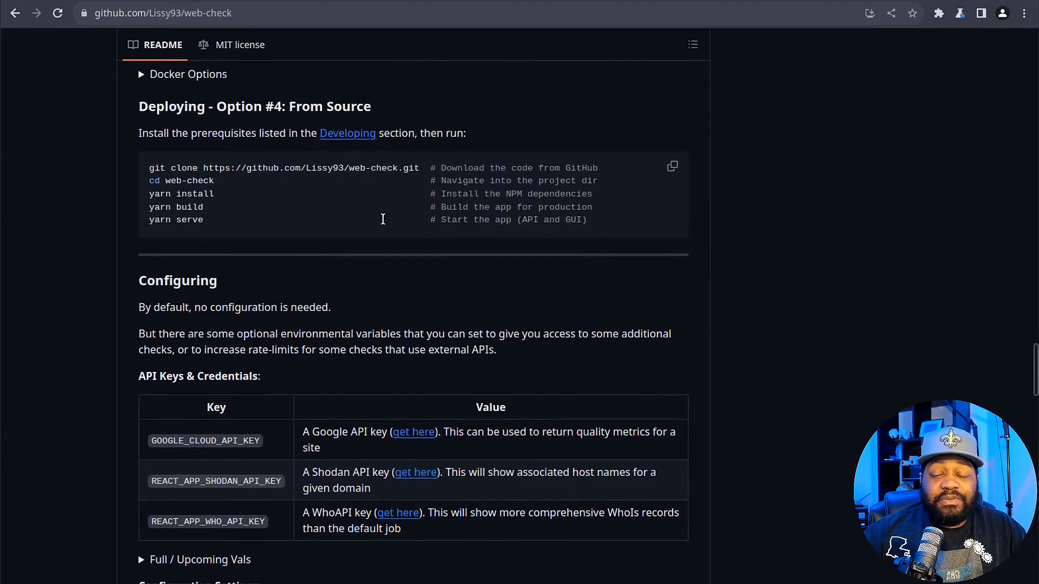
{"action": "scroll", "coordinate": [383, 219], "scroll_direction": "down", "scroll_amount": 1}
{"action": "scroll", "coordinate": [410, 245], "scroll_direction": "down", "scroll_amount": 2}
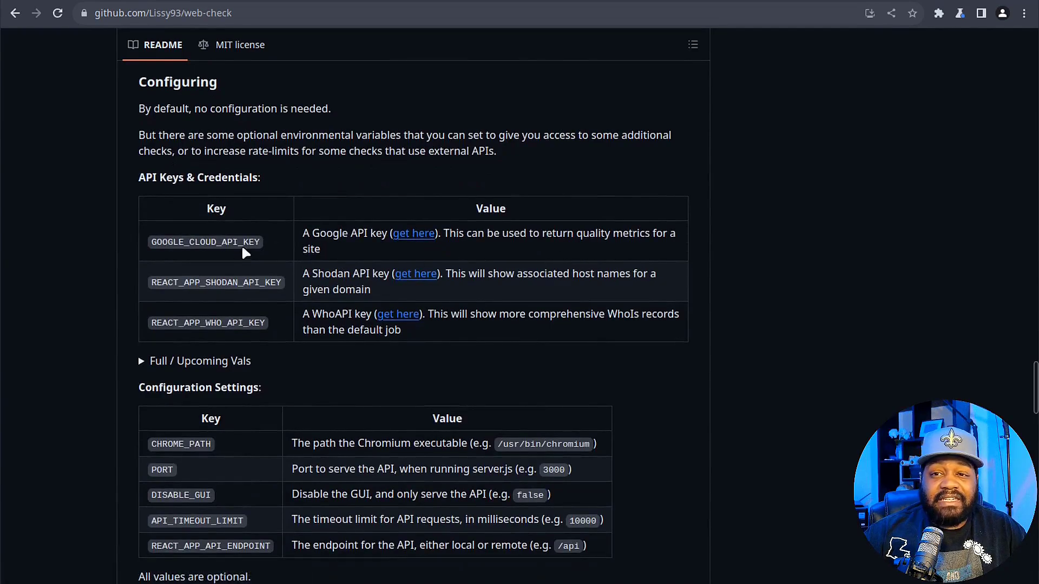
{"action": "scroll", "coordinate": [273, 248], "scroll_direction": "down", "scroll_amount": 2}
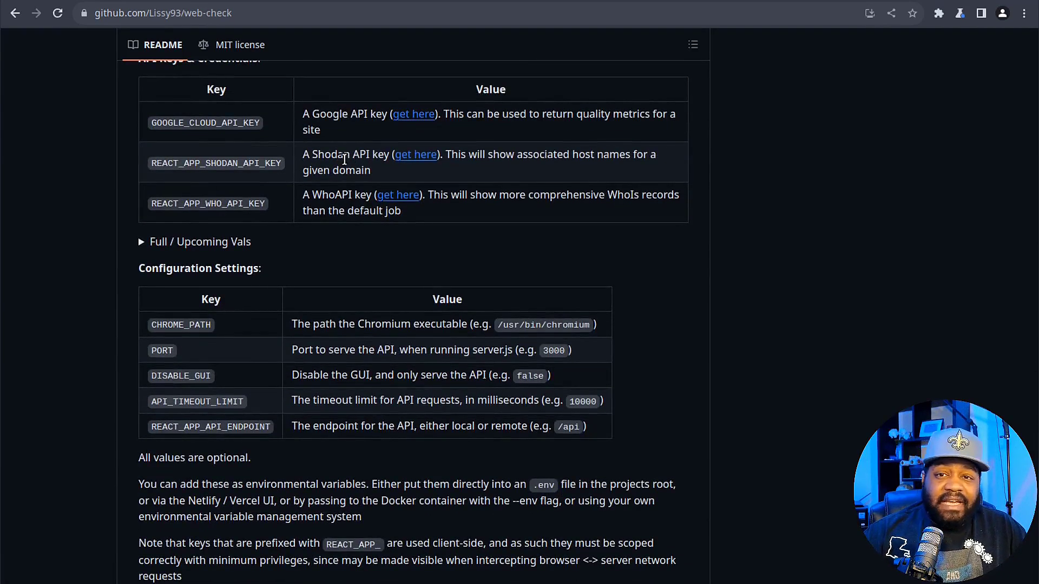
{"action": "scroll", "coordinate": [346, 209], "scroll_direction": "down", "scroll_amount": 3}
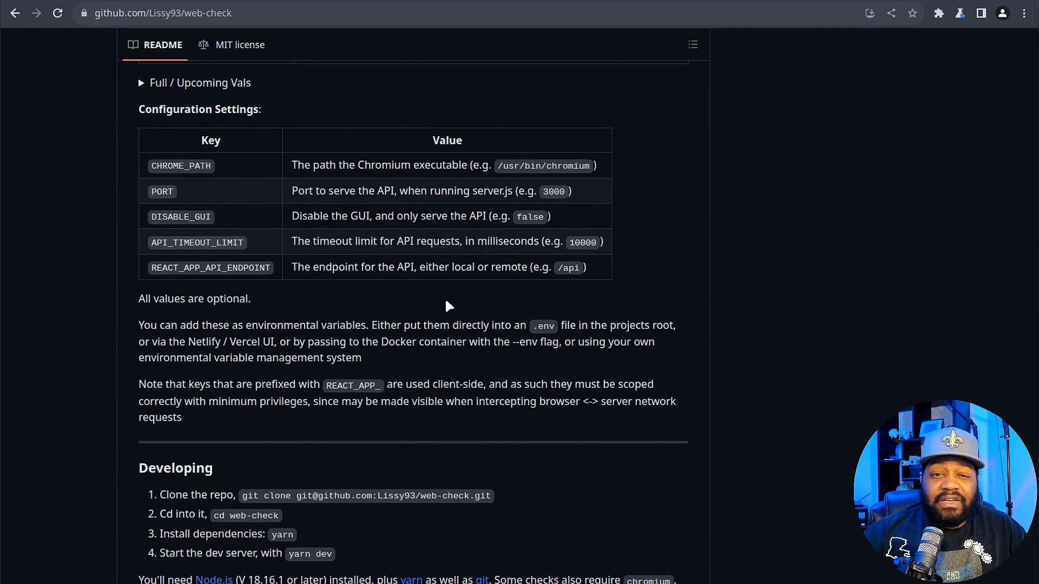
{"action": "scroll", "coordinate": [447, 306], "scroll_direction": "down", "scroll_amount": 5}
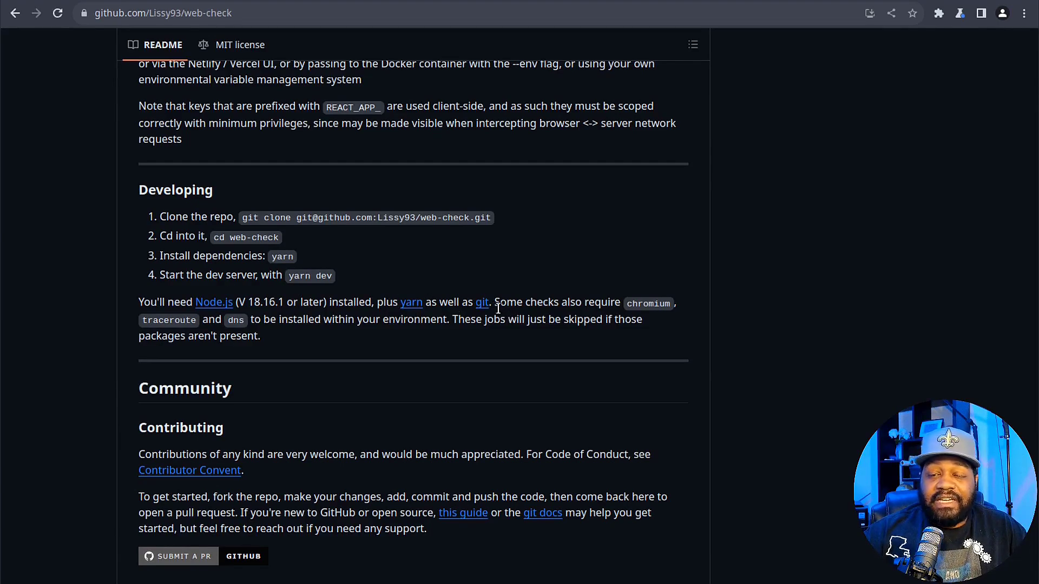
{"action": "scroll", "coordinate": [540, 284], "scroll_direction": "down", "scroll_amount": 2}
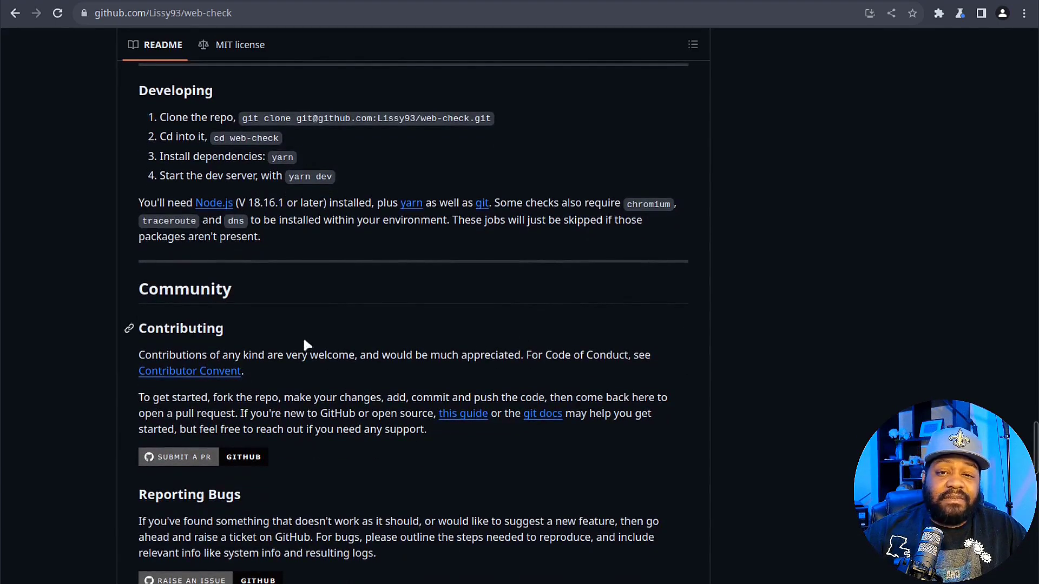
{"action": "scroll", "coordinate": [360, 449], "scroll_direction": "down", "scroll_amount": 2}
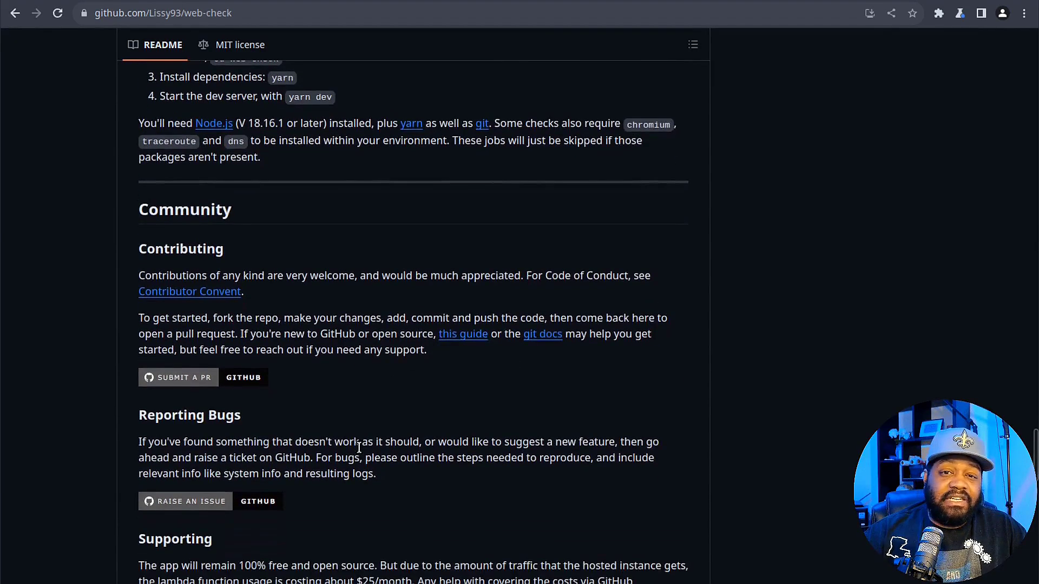
{"action": "scroll", "coordinate": [310, 344], "scroll_direction": "down", "scroll_amount": 1}
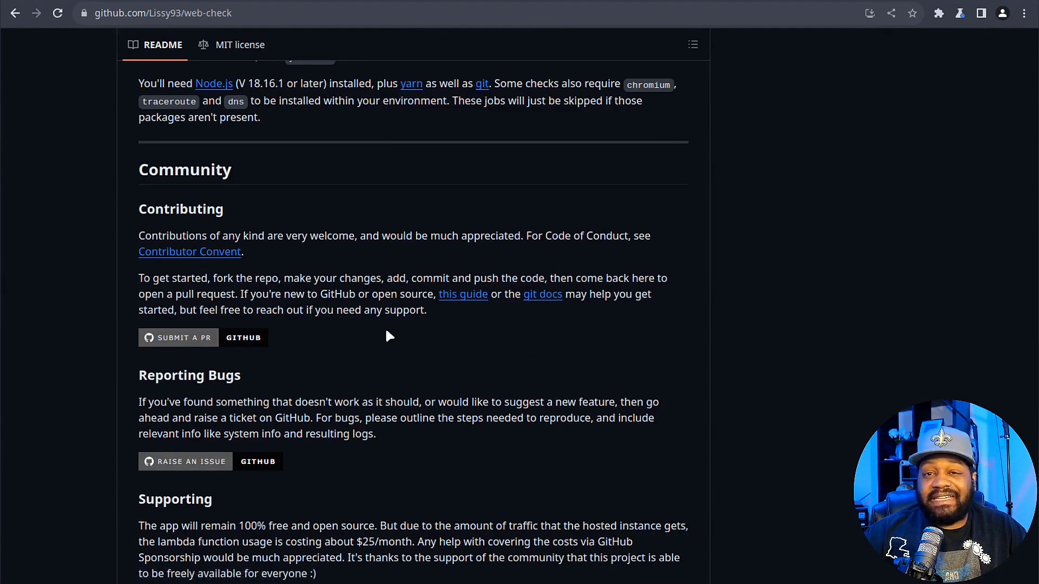
{"action": "scroll", "coordinate": [385, 326], "scroll_direction": "down", "scroll_amount": 4}
{"action": "scroll", "coordinate": [420, 311], "scroll_direction": "down", "scroll_amount": 2}
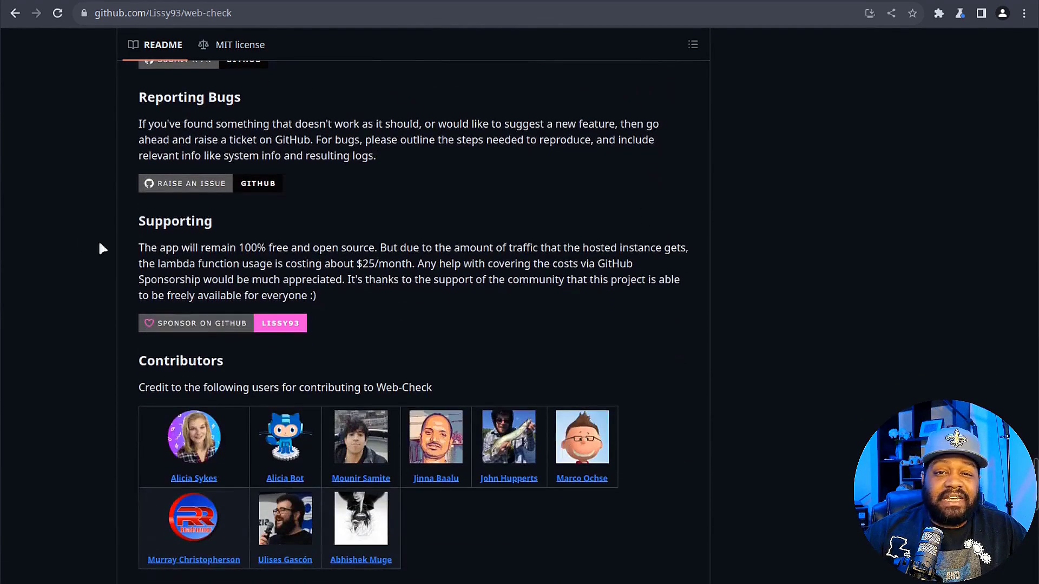
{"action": "scroll", "coordinate": [554, 272], "scroll_direction": "down", "scroll_amount": 2}
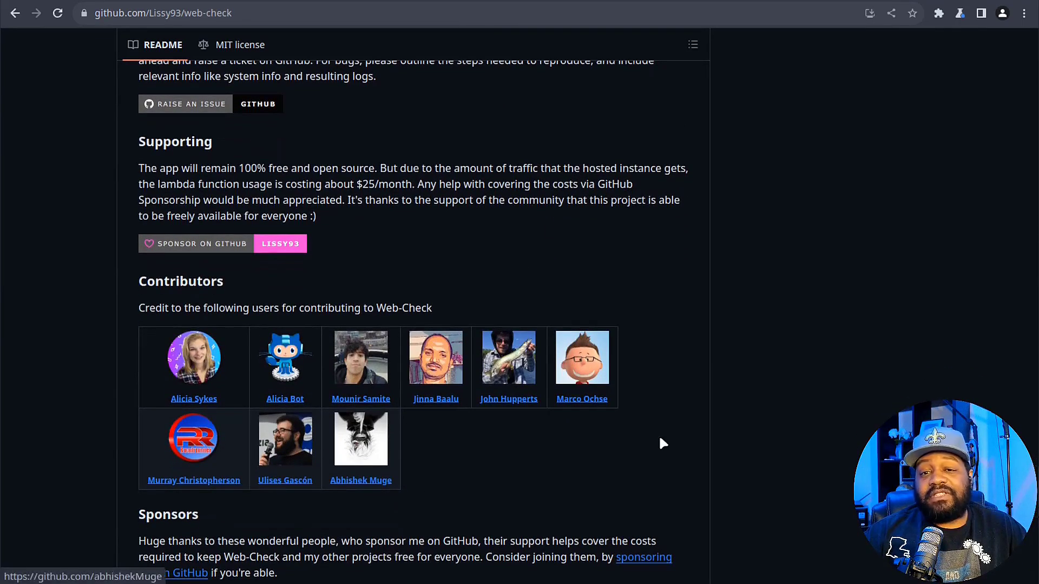
{"action": "scroll", "coordinate": [741, 433], "scroll_direction": "up", "scroll_amount": 20}
{"action": "scroll", "coordinate": [750, 433], "scroll_direction": "up", "scroll_amount": 20}
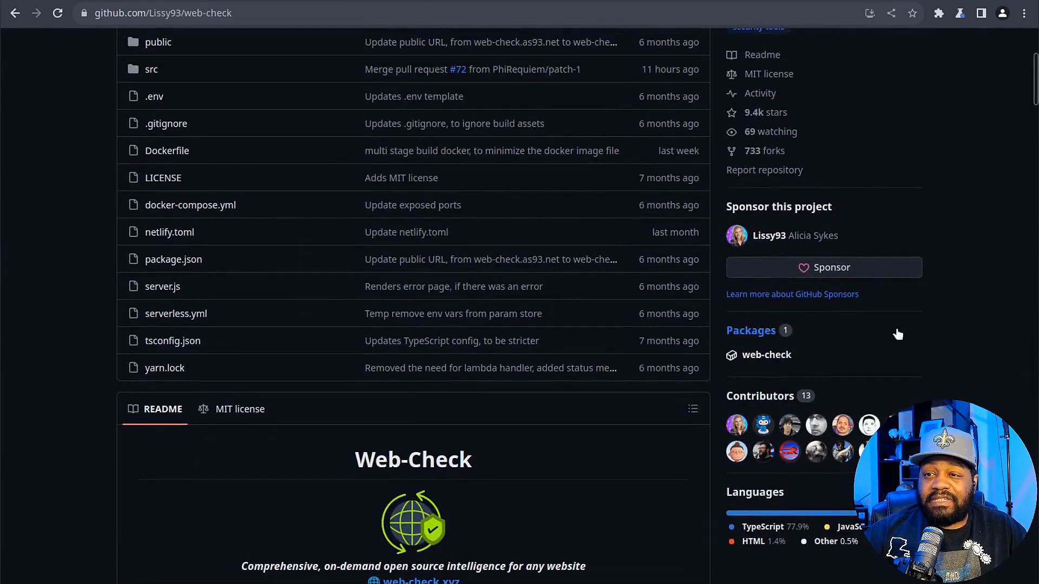
Step: Locate the README's Deploying Option #3 section
{"action": "scroll", "coordinate": [920, 322], "scroll_direction": "up", "scroll_amount": 2}
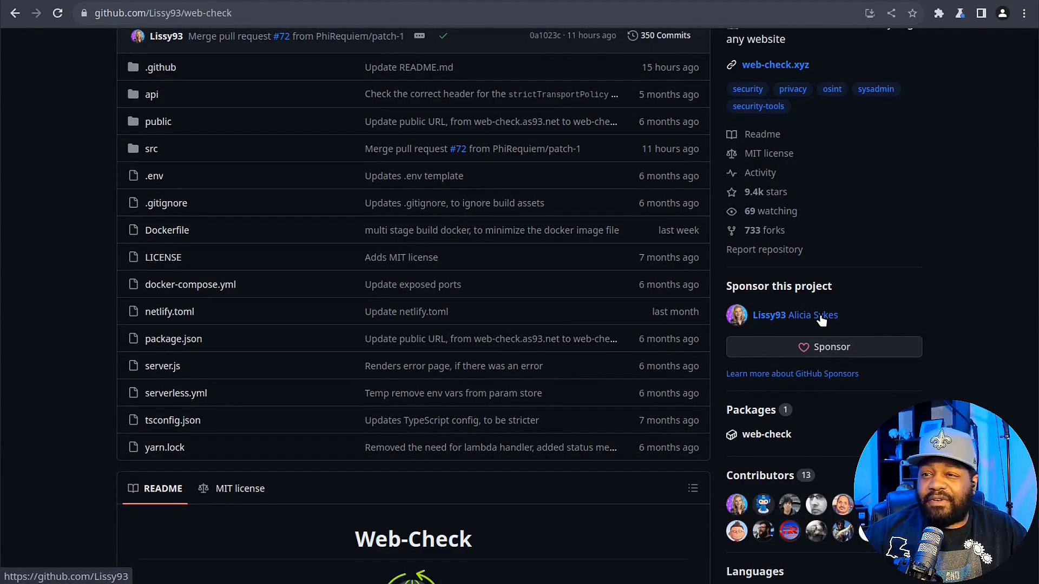
{"action": "scroll", "coordinate": [858, 271], "scroll_direction": "up", "scroll_amount": 2}
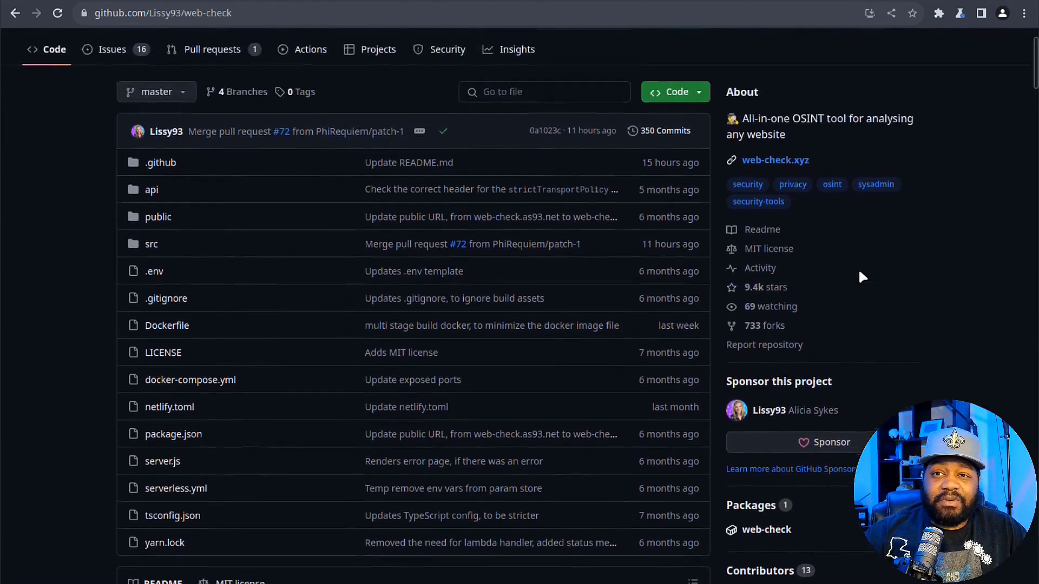
{"action": "scroll", "coordinate": [859, 272], "scroll_direction": "down", "scroll_amount": 2}
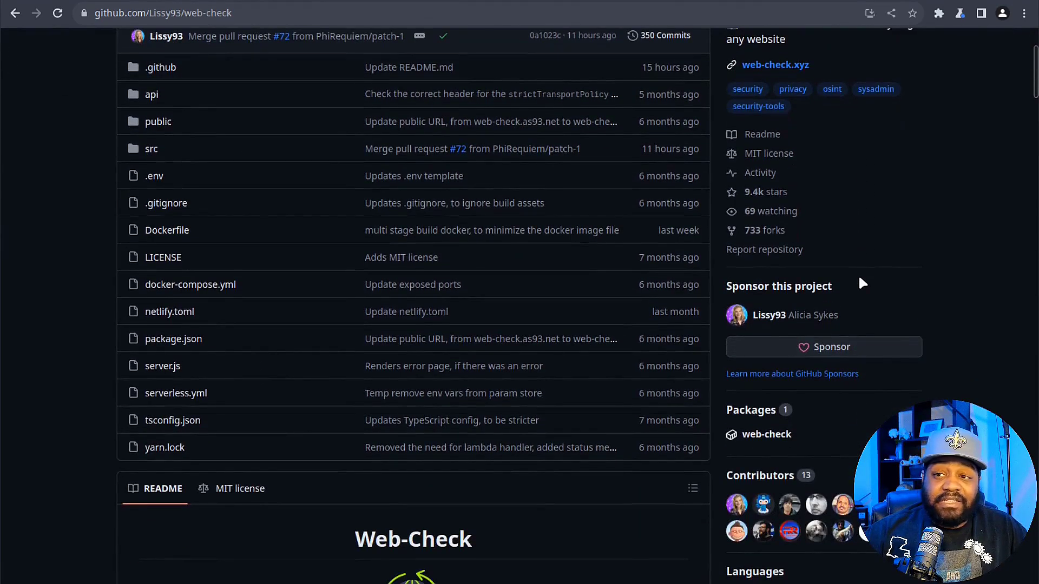
{"action": "scroll", "coordinate": [859, 279], "scroll_direction": "down", "scroll_amount": 7}
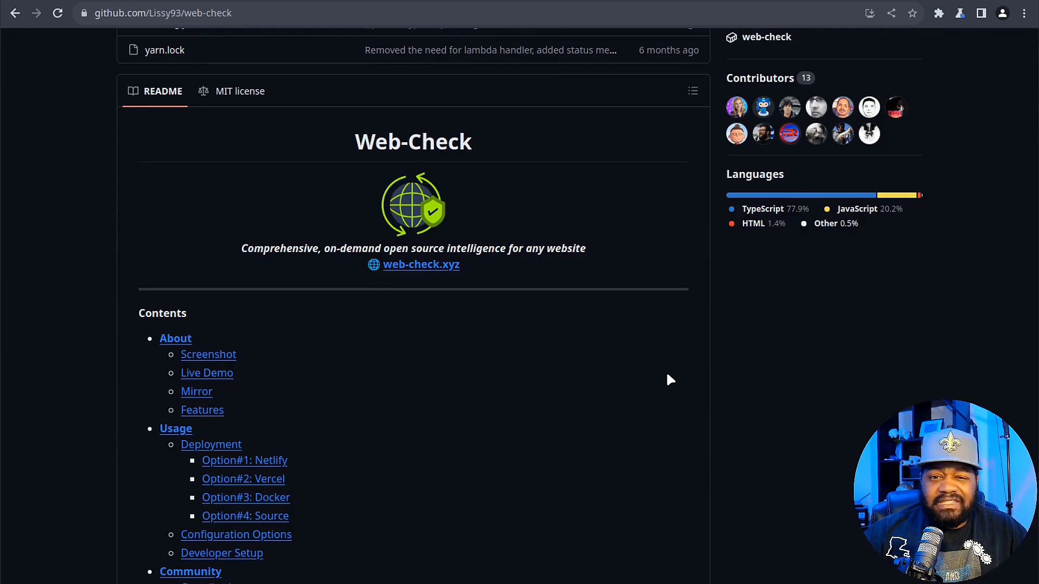
{"action": "scroll", "coordinate": [668, 376], "scroll_direction": "down", "scroll_amount": 6}
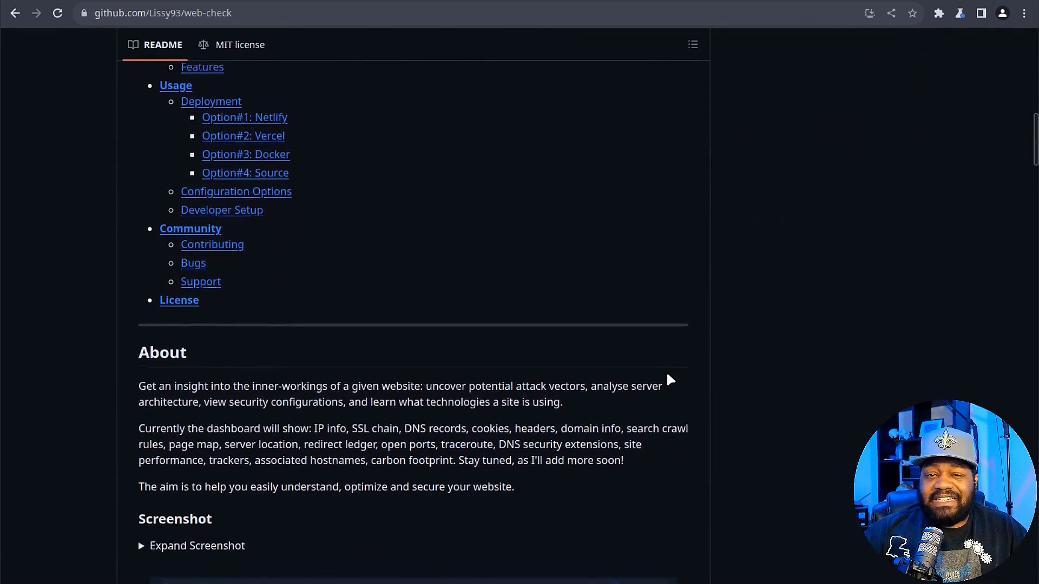
{"action": "scroll", "coordinate": [667, 376], "scroll_direction": "up", "scroll_amount": 1}
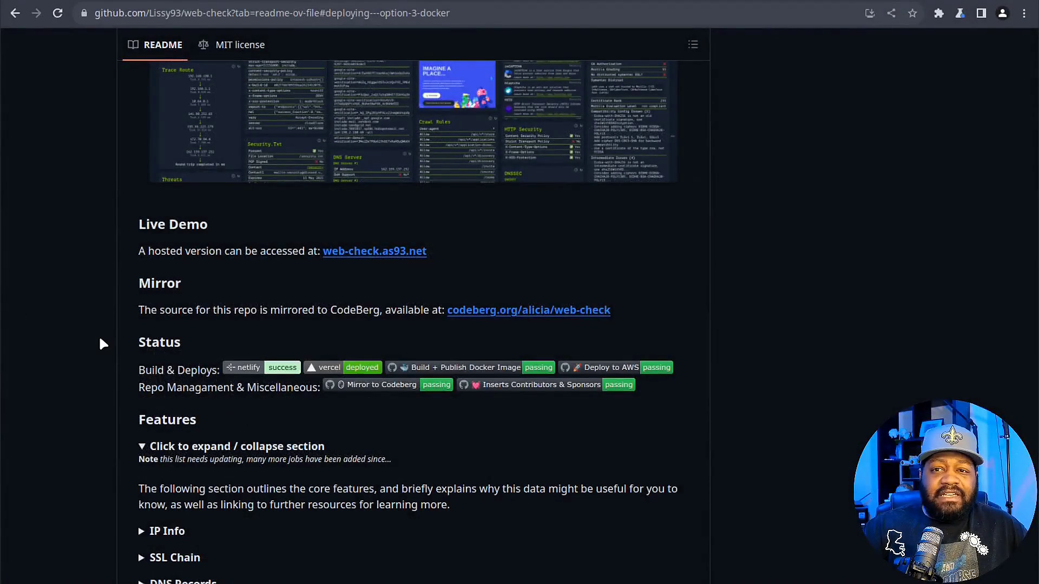
{"action": "scroll", "coordinate": [100, 340], "scroll_direction": "down", "scroll_amount": 20}
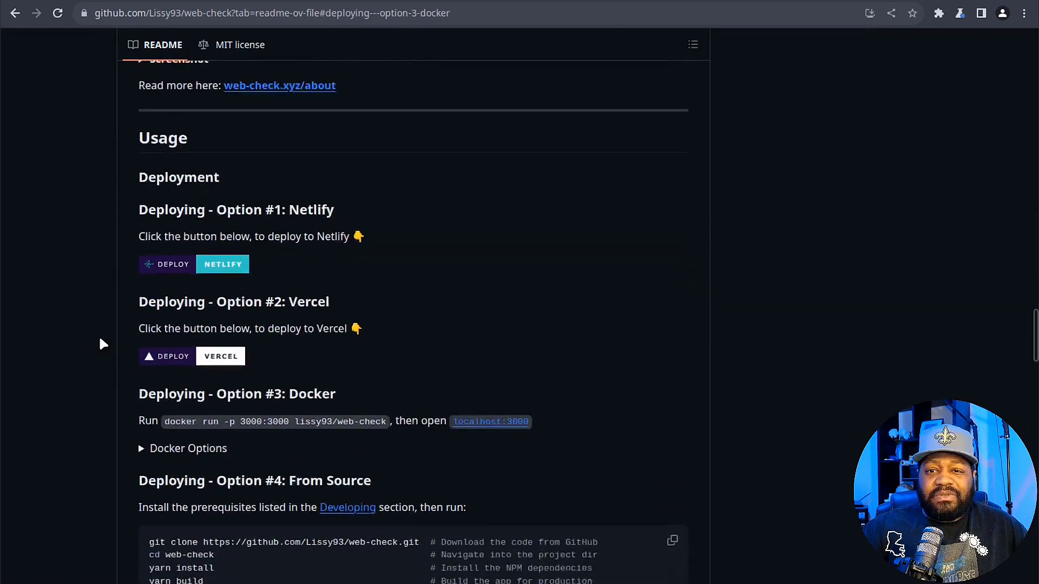
{"action": "scroll", "coordinate": [99, 344], "scroll_direction": "down", "scroll_amount": 3}
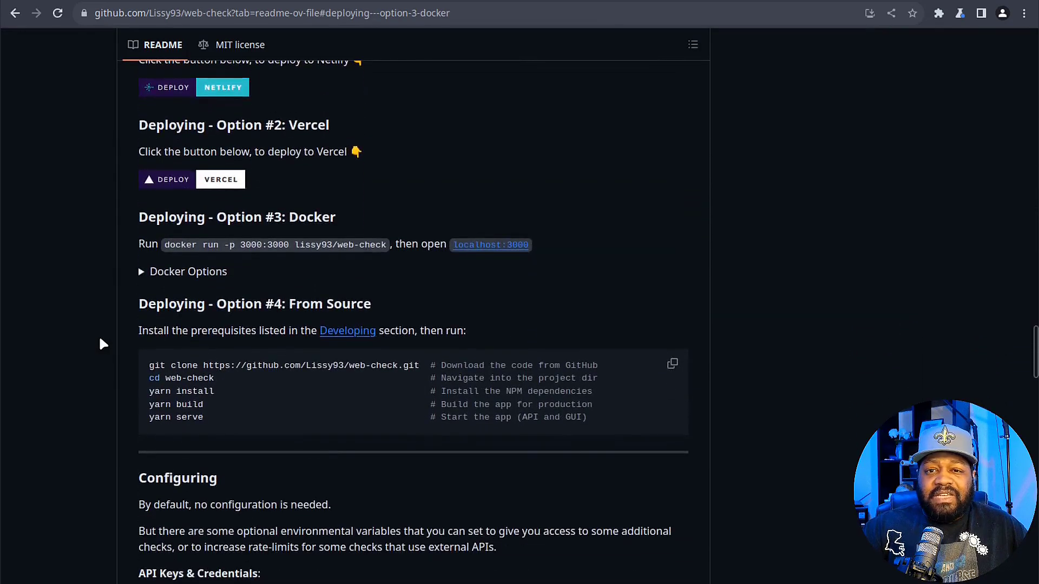
Step: Expand Docker Options to reveal the image source, then go to the lissy93/web-check Docker Hub page
{"action": "left_click", "coordinate": [141, 275]}
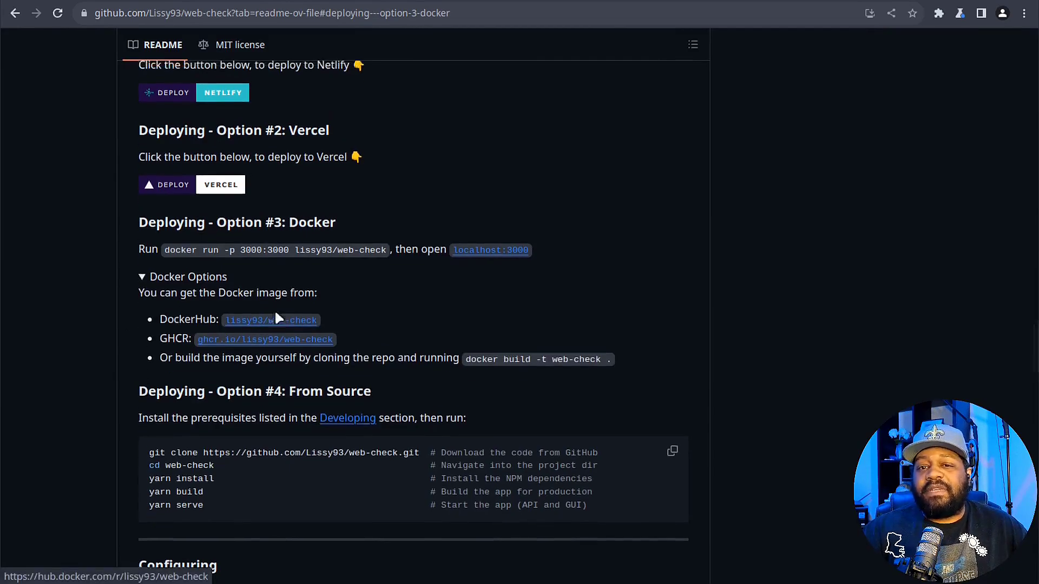
{"action": "scroll", "coordinate": [274, 310], "scroll_direction": "down", "scroll_amount": 1}
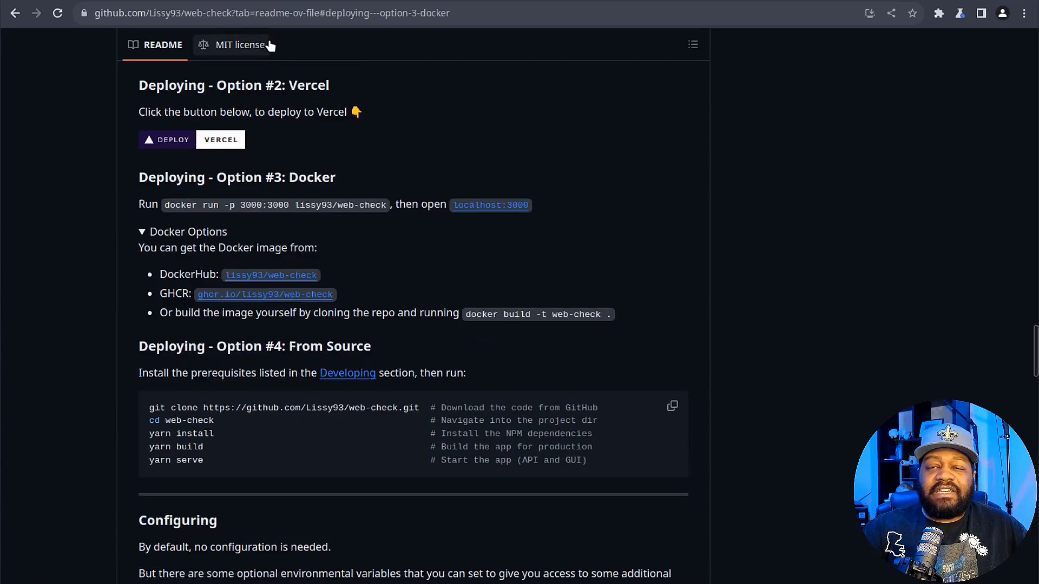
{"action": "key", "text": "ctrl+Tab"}
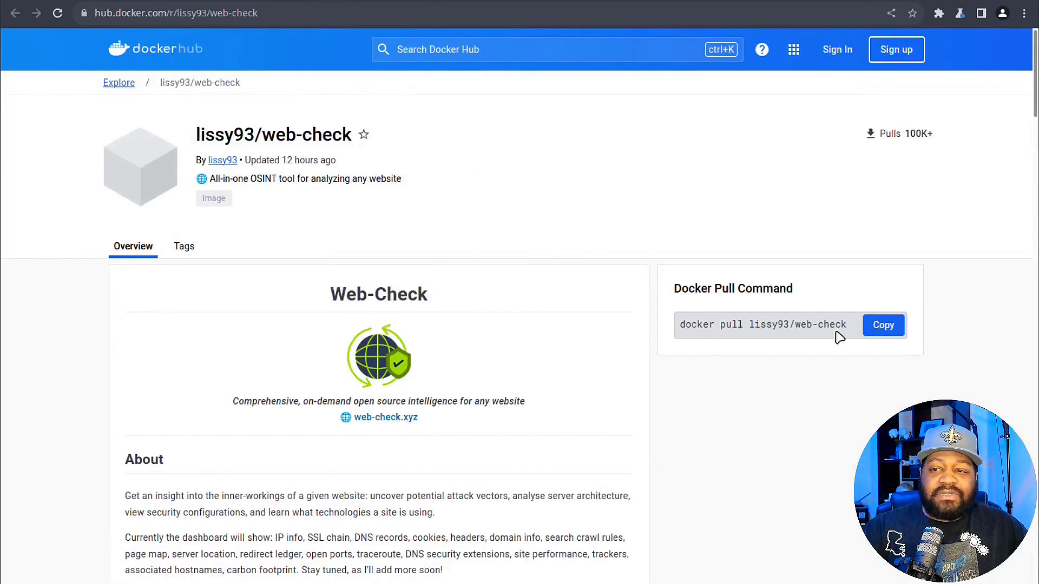
{"action": "scroll", "coordinate": [184, 339], "scroll_direction": "down", "scroll_amount": 7}
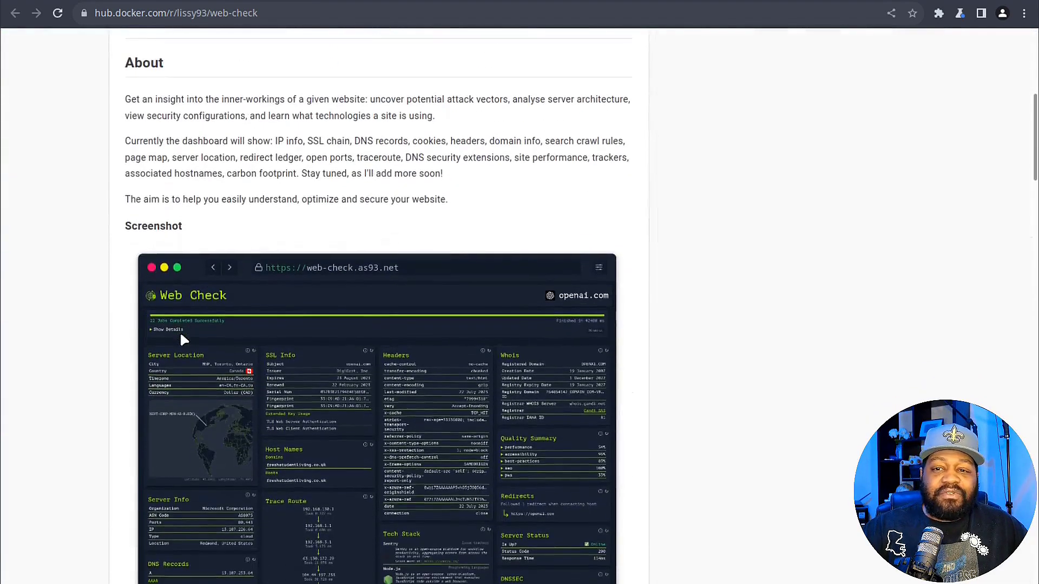
{"action": "scroll", "coordinate": [459, 185], "scroll_direction": "down", "scroll_amount": 13}
{"action": "scroll", "coordinate": [425, 226], "scroll_direction": "down", "scroll_amount": 2}
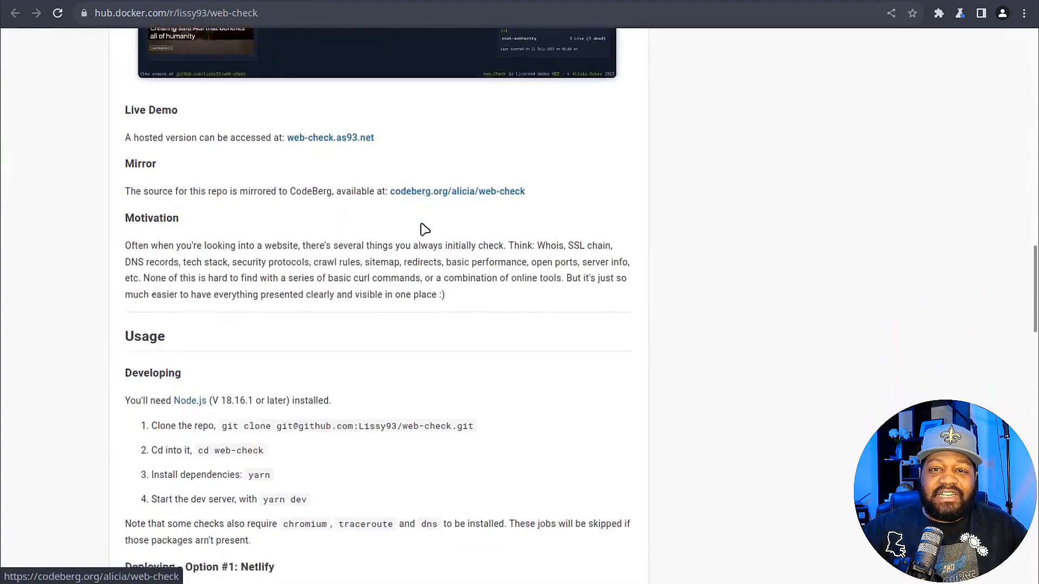
{"action": "scroll", "coordinate": [358, 314], "scroll_direction": "up", "scroll_amount": 20}
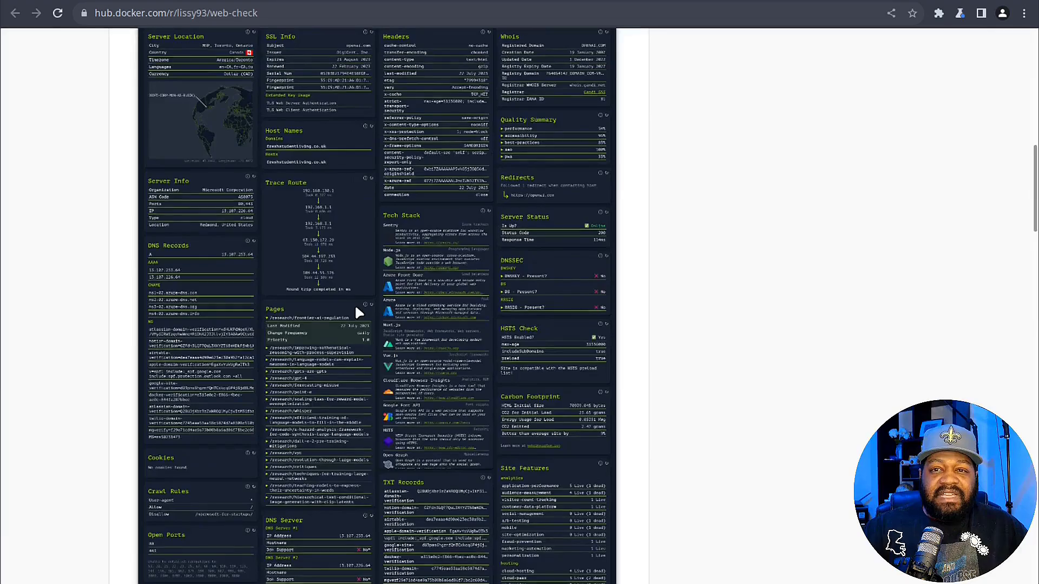
{"action": "left_click", "coordinate": [881, 327]}
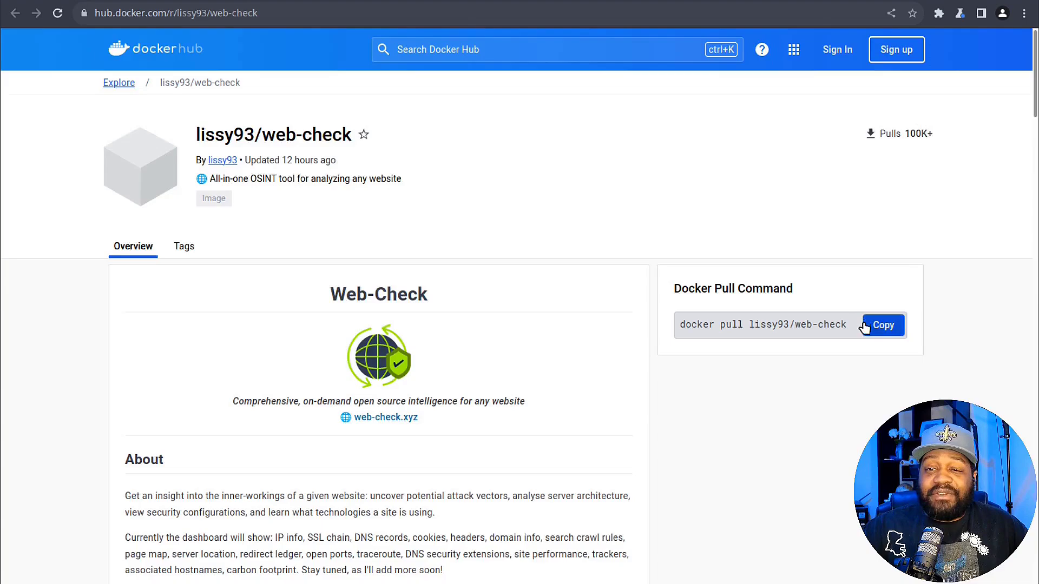
{"action": "left_click", "coordinate": [890, 330]}
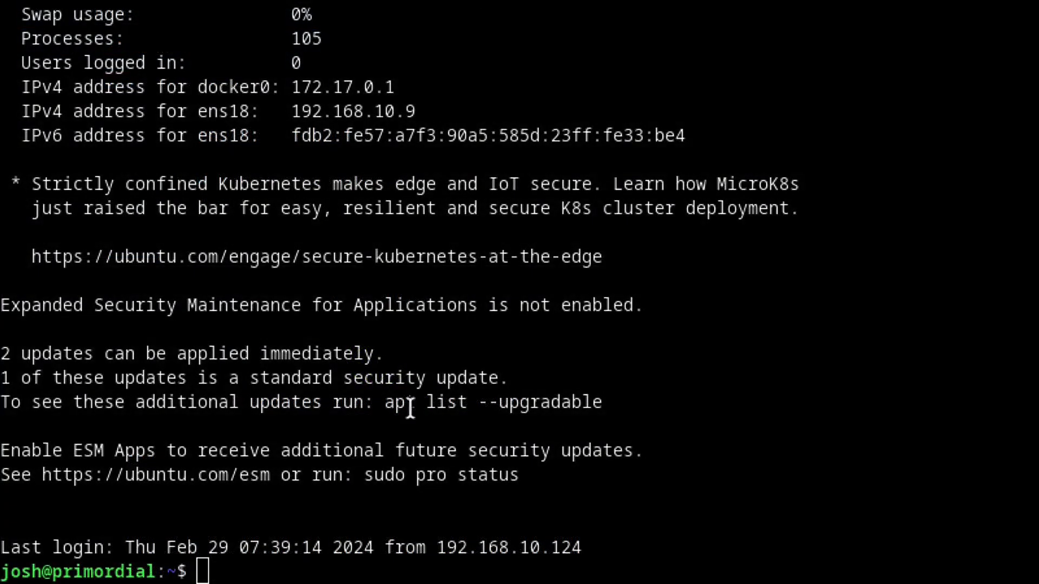
Step: Pull the latest lissy93/web-check Docker image, then type docker images at the prompt
{"action": "key", "text": "ctrl+shift+v"}
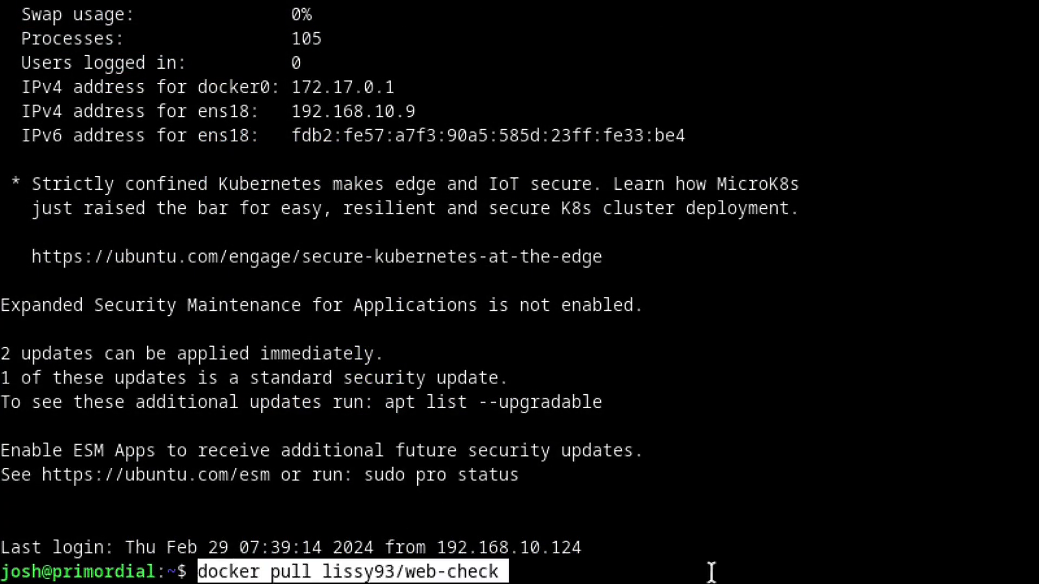
{"action": "key", "text": "Return"}
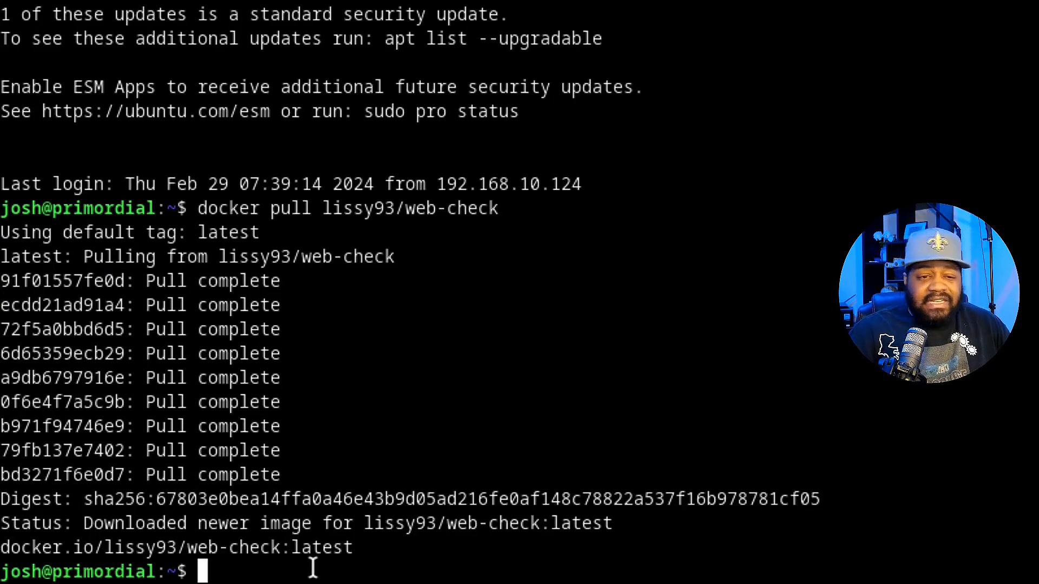
{"action": "type", "text": "docker"}
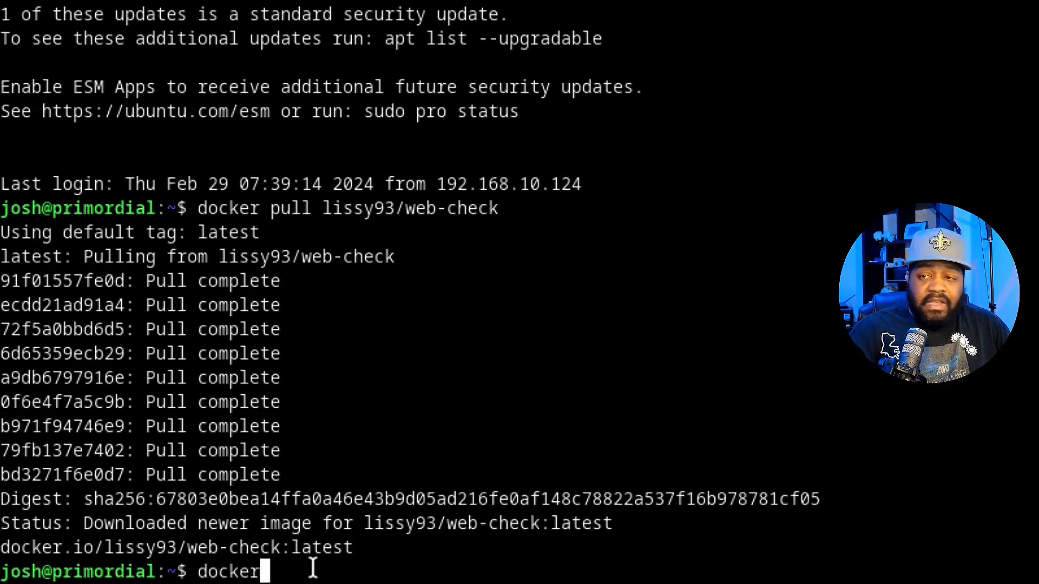
{"action": "type", "text": " imag"}
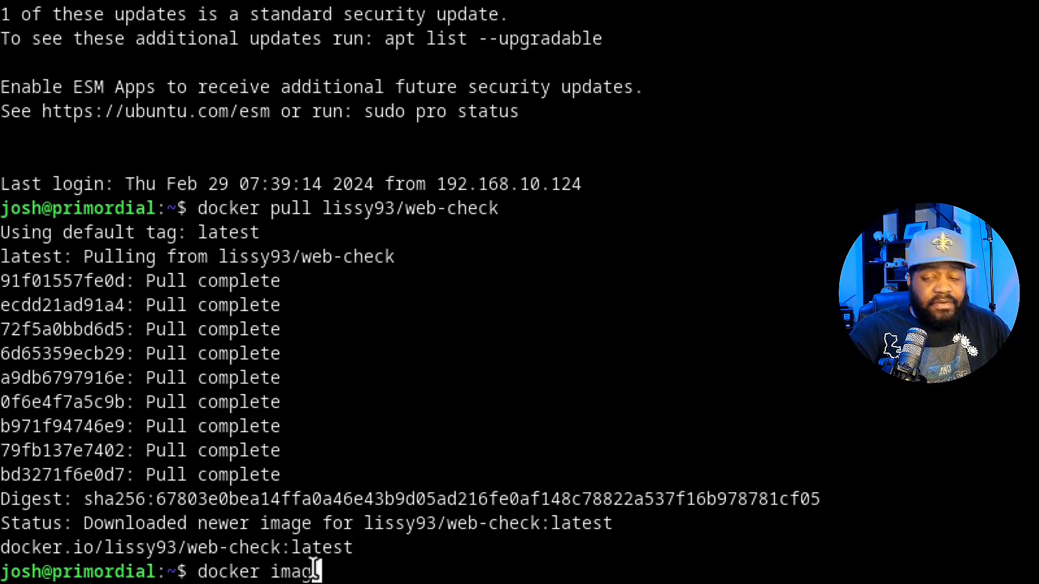
{"action": "type", "text": "es"}
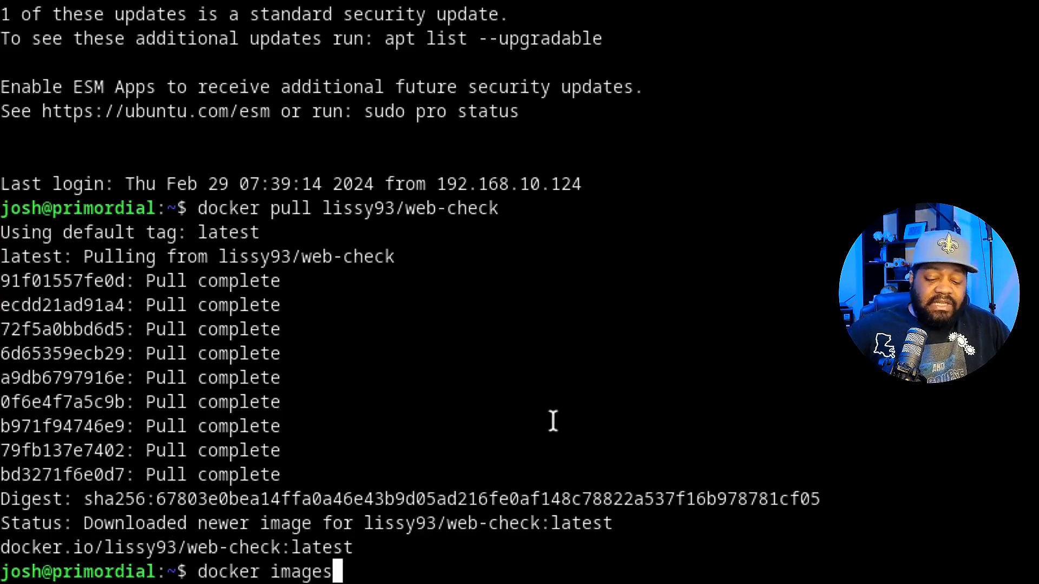
Step: List local images and highlight lissy93/web-check, homarr and the 1.68GB image size
{"action": "key", "text": "Return"}
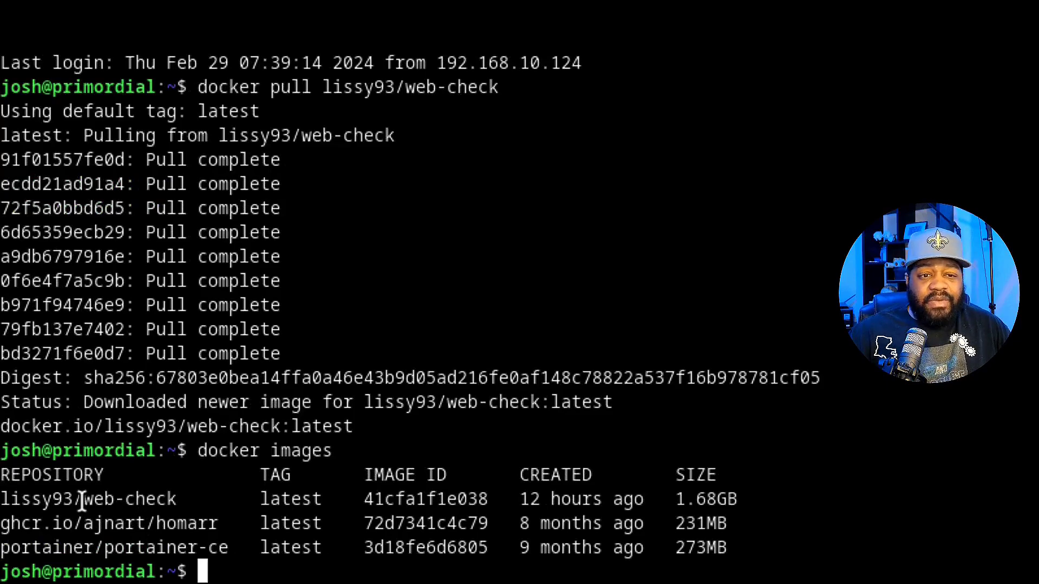
{"action": "left_click_drag", "start_coordinate": [184, 500], "coordinate": [5, 499]}
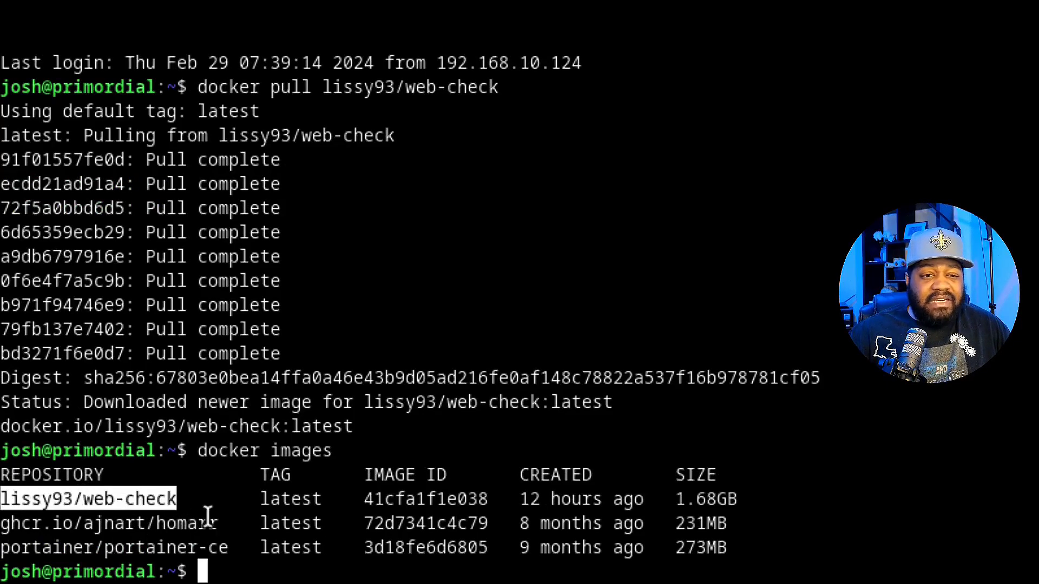
{"action": "left_click_drag", "start_coordinate": [221, 524], "coordinate": [156, 524]}
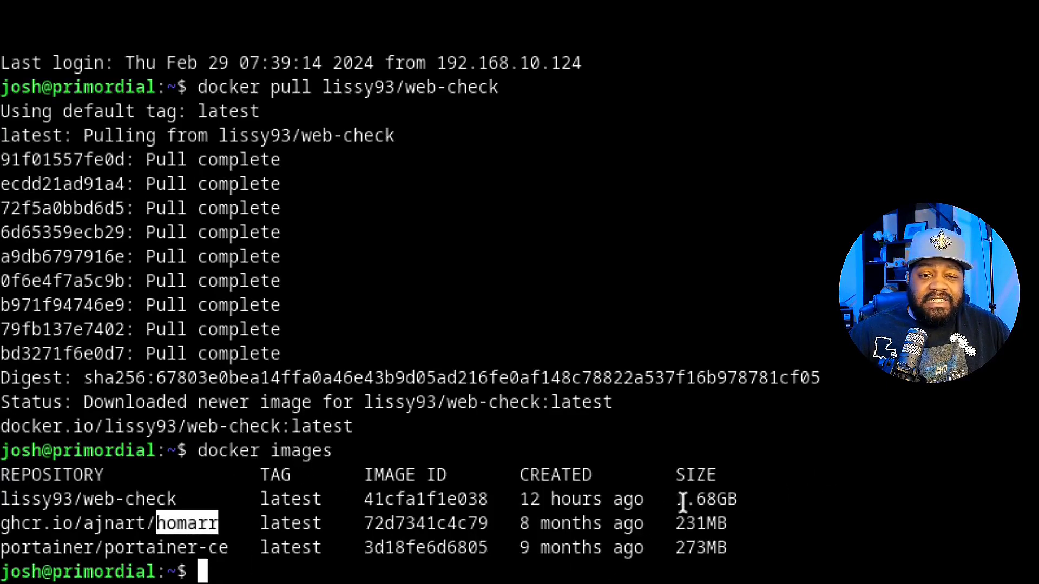
{"action": "left_click_drag", "start_coordinate": [677, 498], "coordinate": [739, 498]}
{"action": "left_click", "coordinate": [313, 570]}
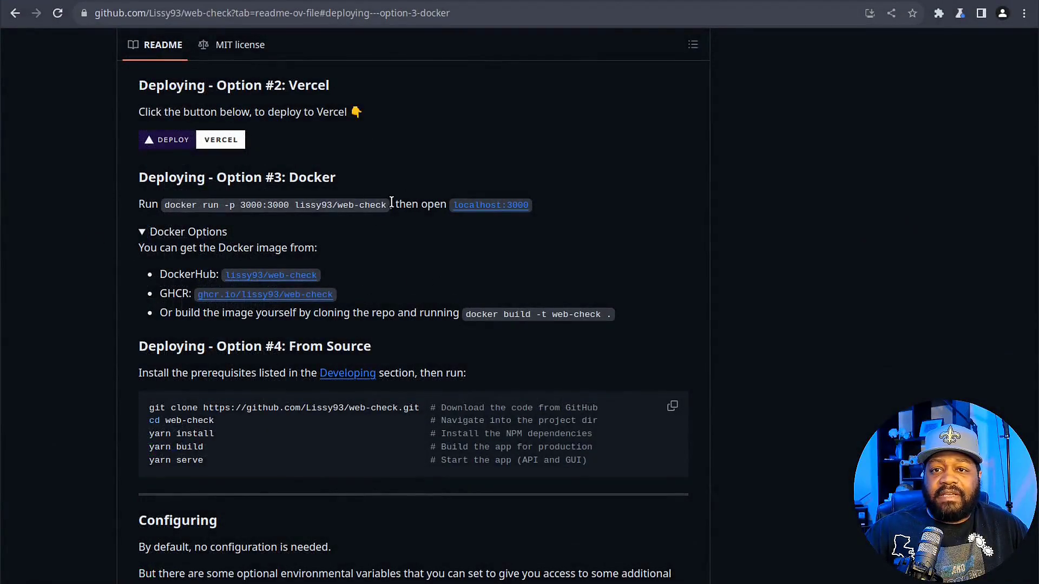
Step: Select the README's docker run -p 3000:3000 lissy93/web-check command for copying
{"action": "left_click_drag", "start_coordinate": [388, 205], "coordinate": [529, 206]}
{"action": "left_click_drag", "start_coordinate": [169, 210], "coordinate": [388, 205]}
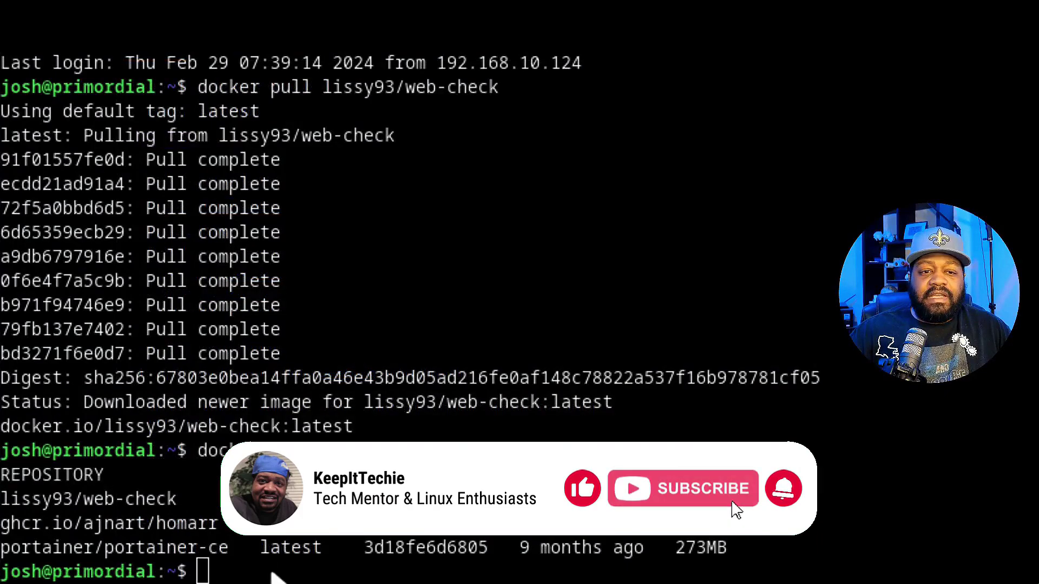
{"action": "key", "text": "ctrl+shift+v"}
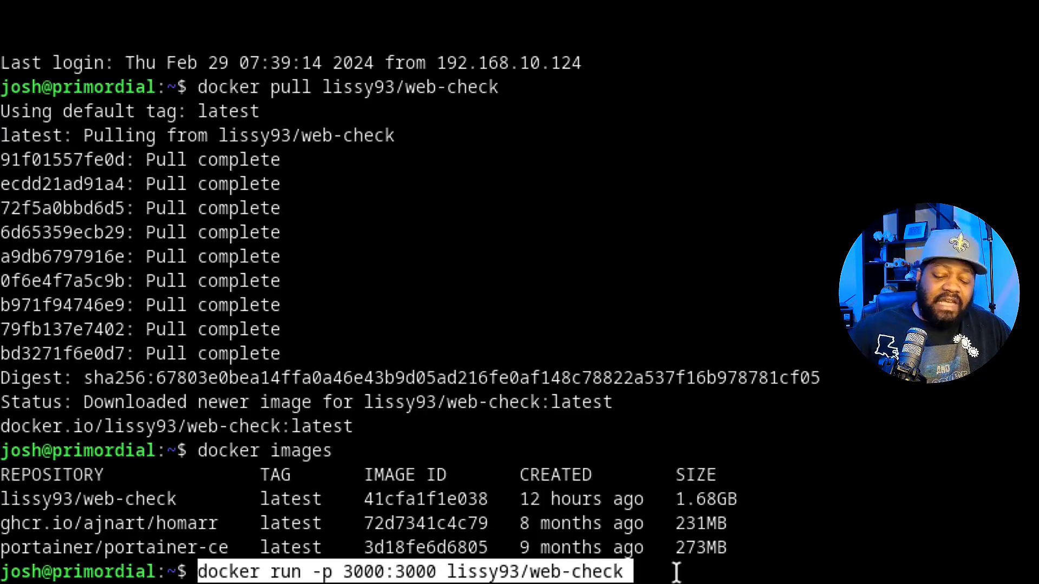
{"action": "key", "text": "End"}
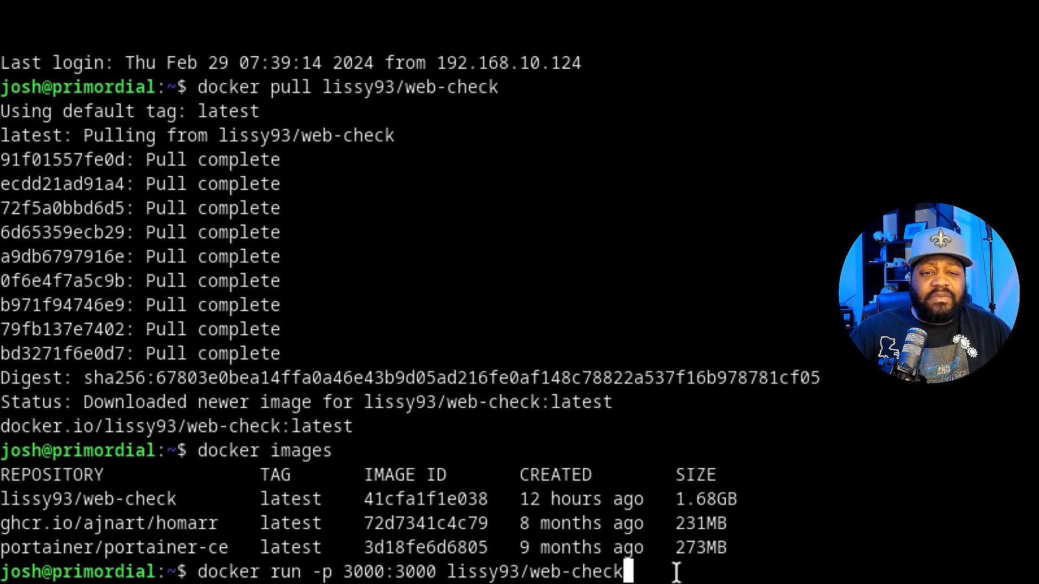
{"action": "key", "text": "Return"}
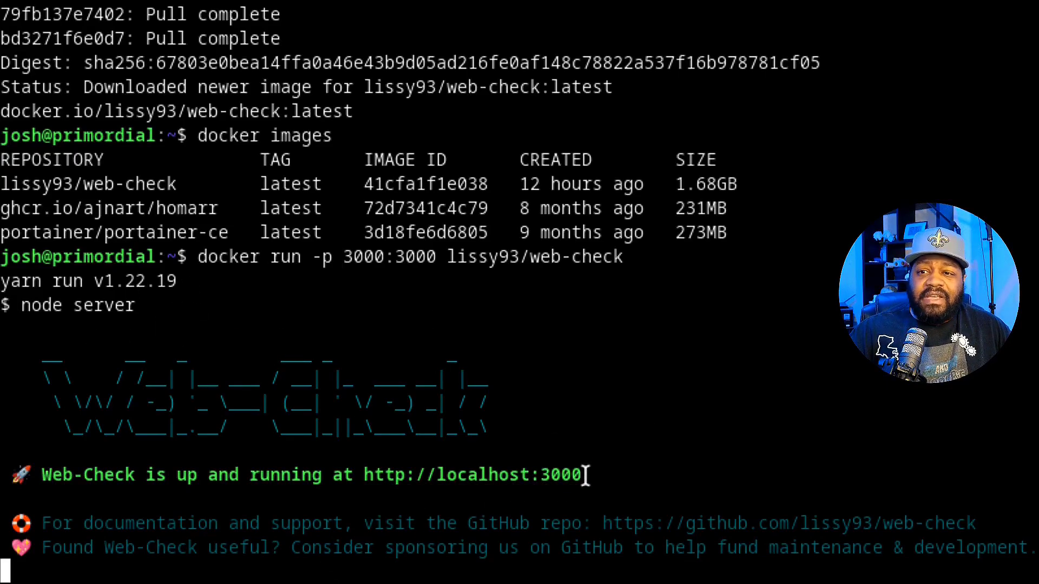
{"action": "left_click_drag", "start_coordinate": [590, 474], "coordinate": [367, 476]}
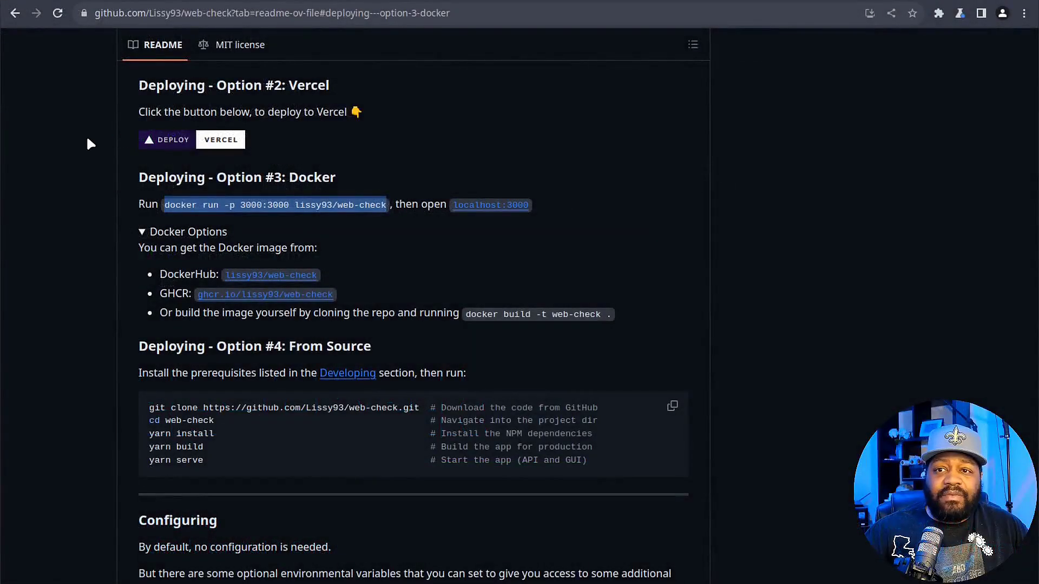
Step: Try loading localhost:3000 in a new browser tab
{"action": "key", "text": "ctrl+t"}
{"action": "left_click", "coordinate": [337, 11]}
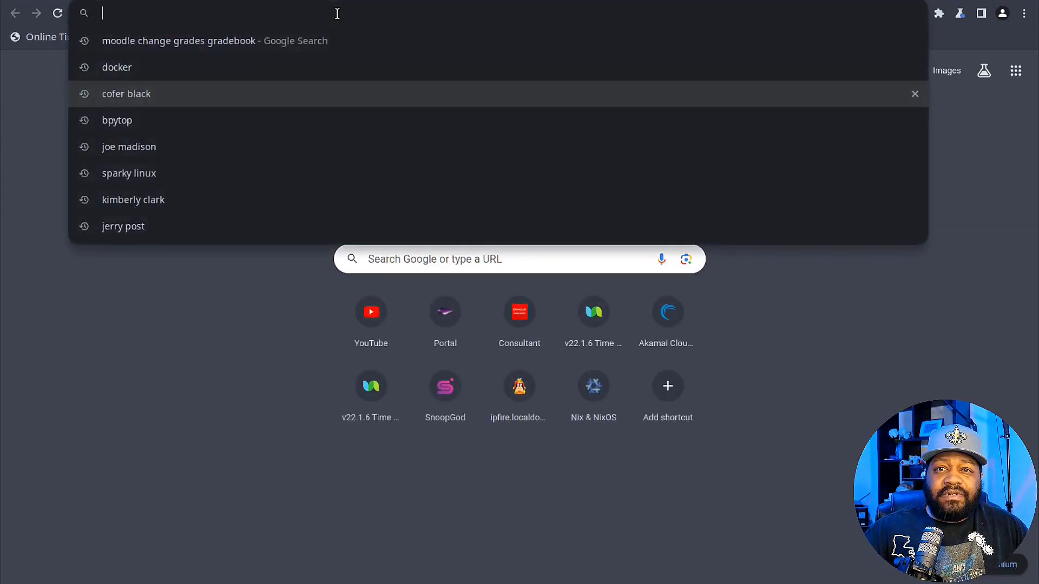
{"action": "key", "text": "ctrl+v"}
{"action": "key", "text": "Return"}
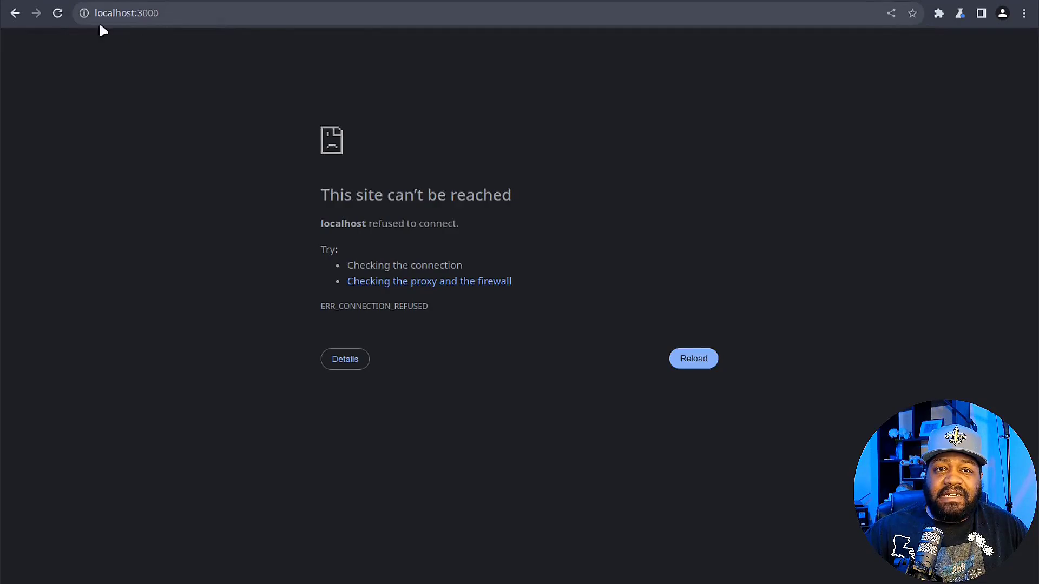
Step: Replace localhost with 192.168.10.9 to load Web Check at 192.168.10.9:3000
{"action": "left_click", "coordinate": [113, 14]}
{"action": "double_click", "coordinate": [115, 14]}
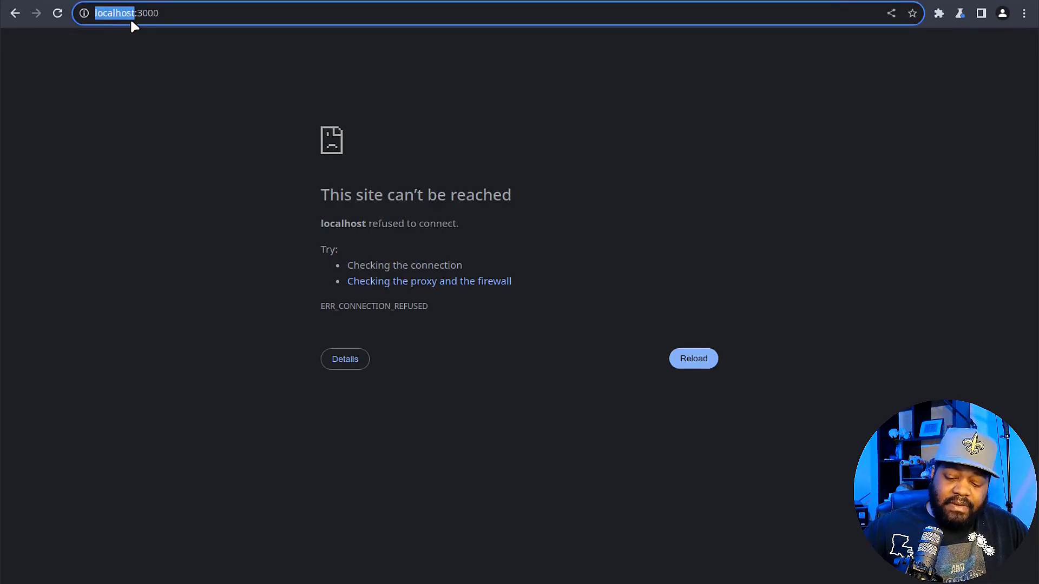
{"action": "type", "text": "192"}
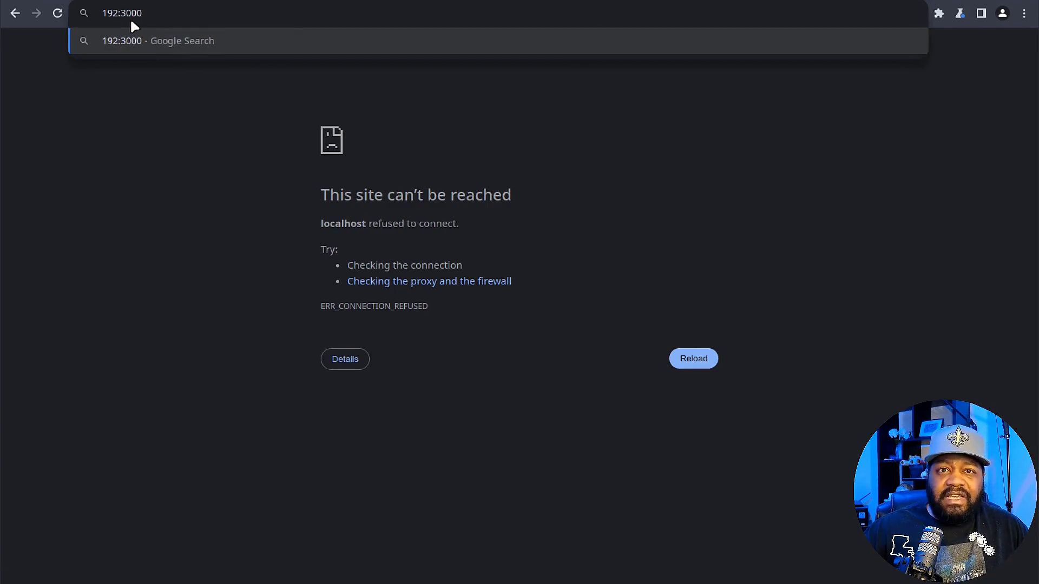
{"action": "type", "text": "."}
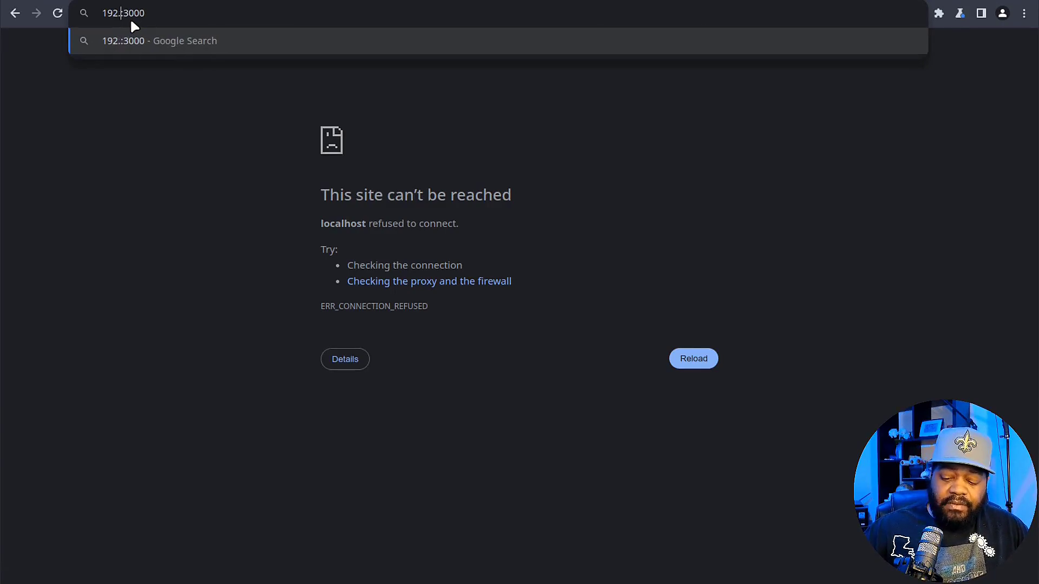
{"action": "type", "text": "168."}
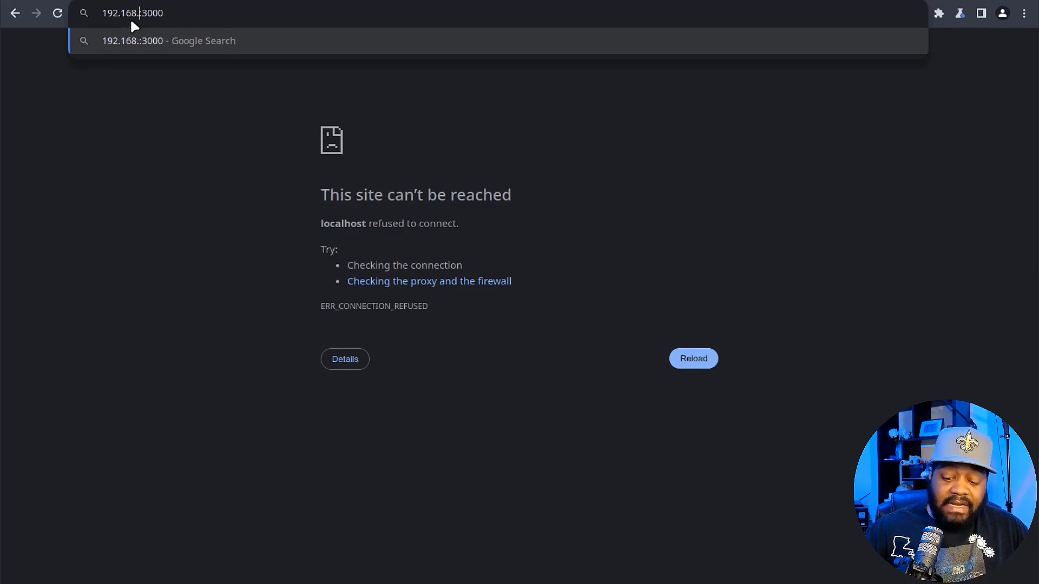
{"action": "type", "text": "10.9"}
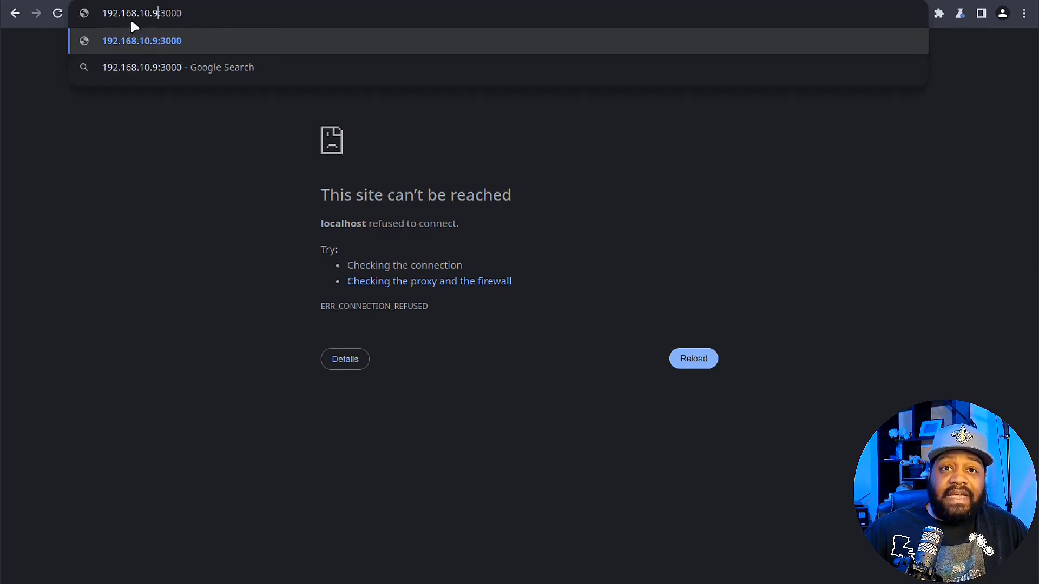
{"action": "key", "text": "Return"}
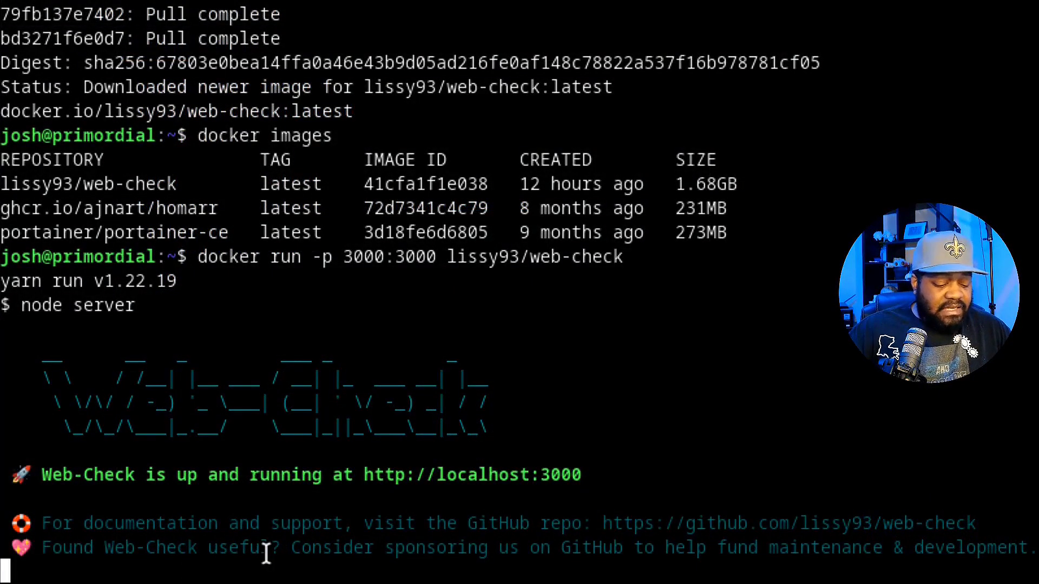
Step: Stop the foreground Web-Check server and end the remote shell session
{"action": "key", "text": "ctrl+c"}
{"action": "key", "text": "ctrl+c"}
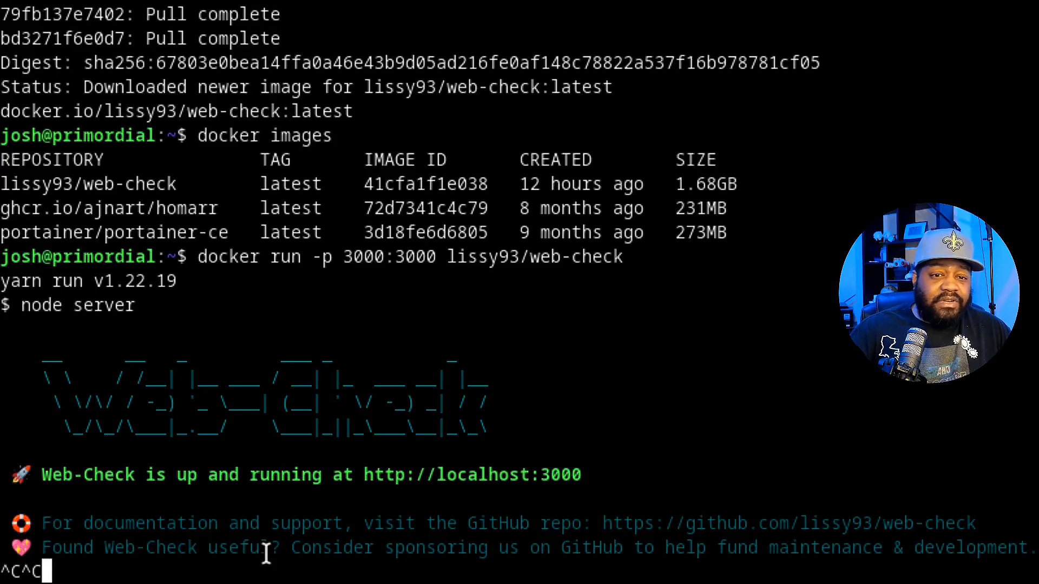
{"action": "key", "text": "ctrl+c"}
{"action": "key", "text": "ctrl+c"}
{"action": "key", "text": "ctrl+c"}
{"action": "key", "text": "ctrl+c"}
{"action": "key", "text": "ctrl+c"}
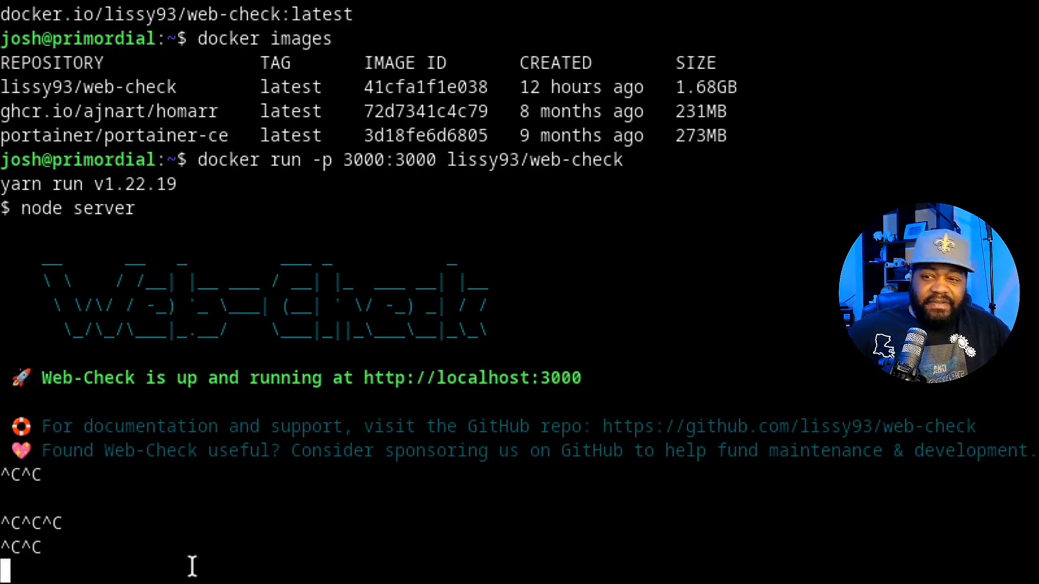
{"action": "triple_click", "coordinate": [297, 575]}
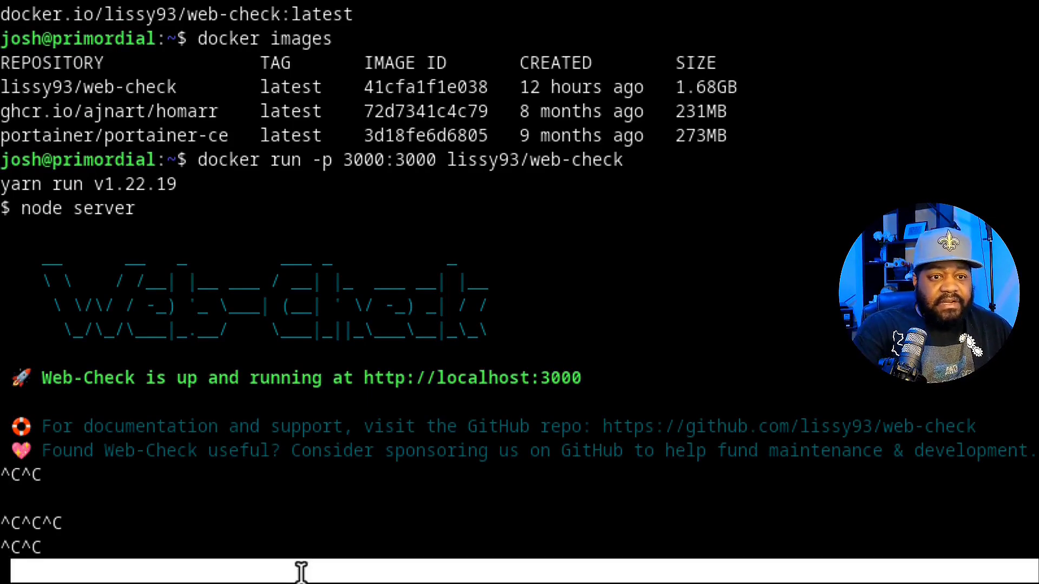
{"action": "key", "text": "ctrl+c"}
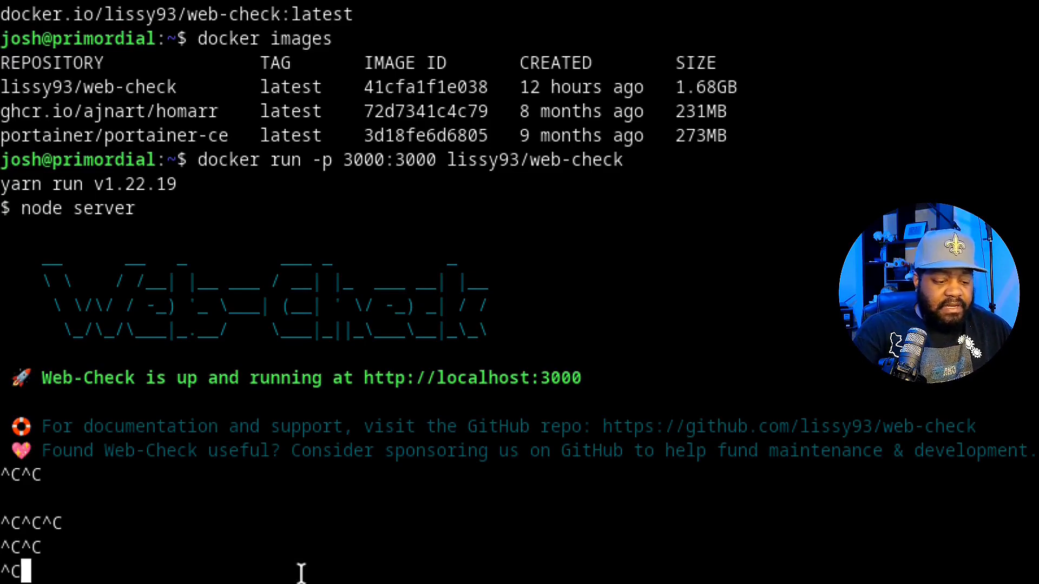
{"action": "key", "text": "ctrl+d"}
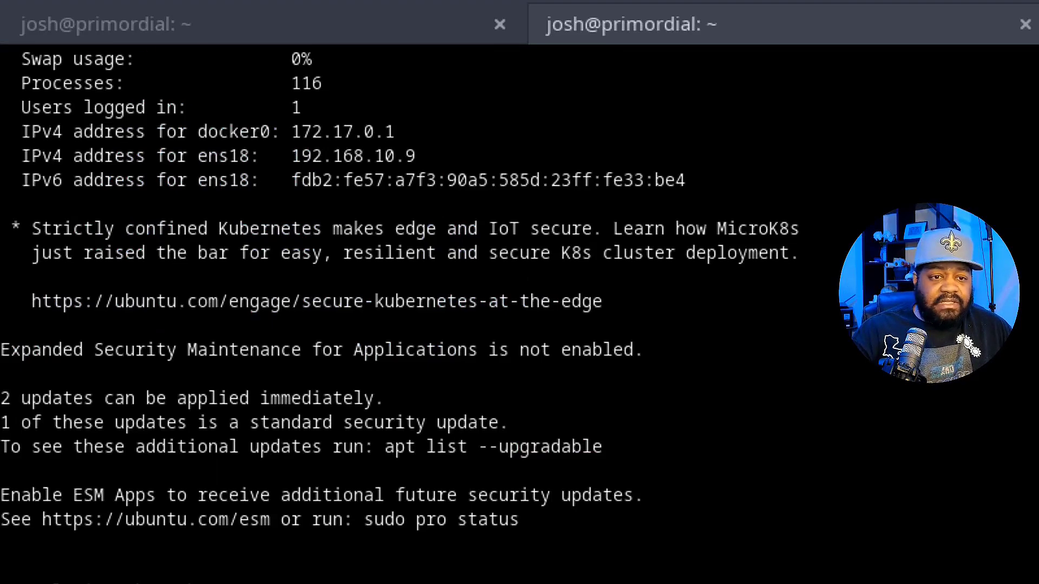
Step: List running containers with docker ps and copy the web-check container ID
{"action": "key", "text": "ctrl+l"}
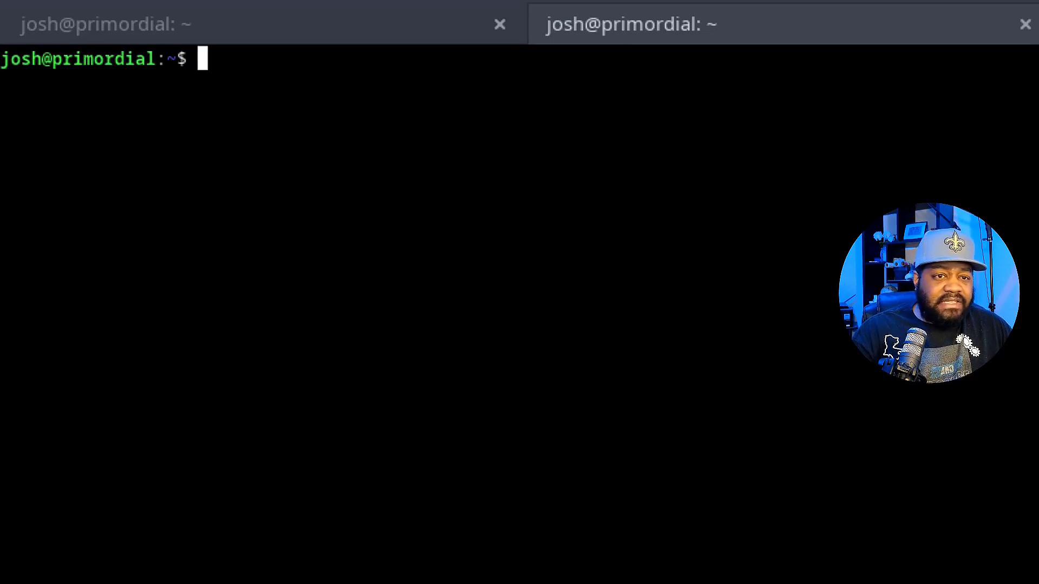
{"action": "type", "text": "docker ps"}
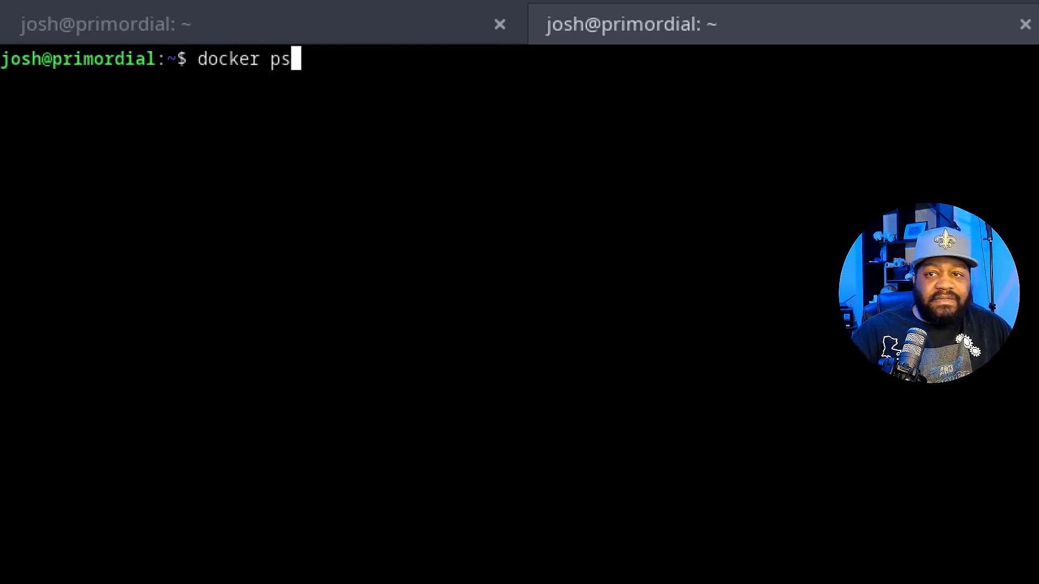
{"action": "key", "text": "Return"}
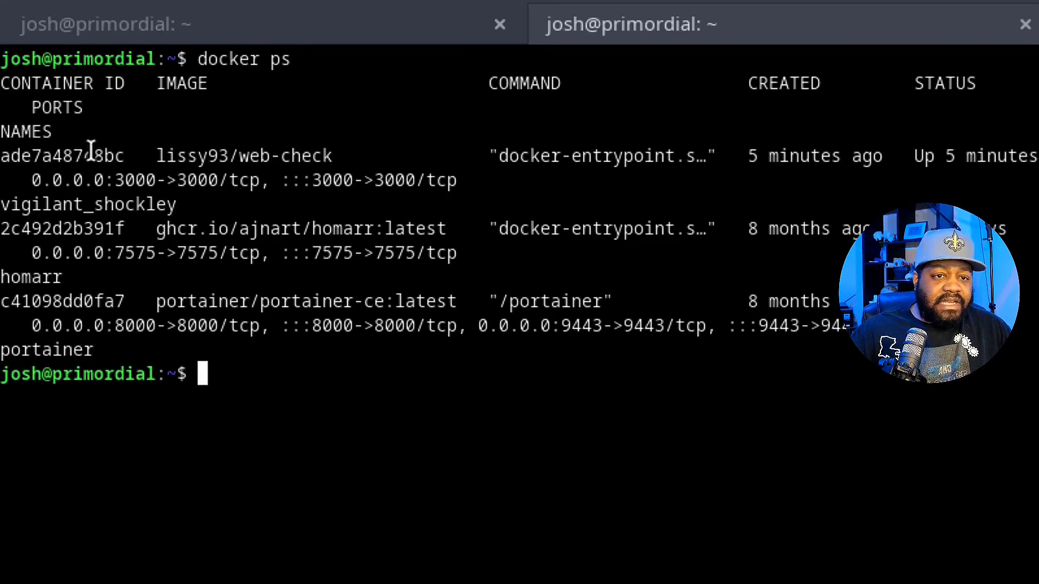
{"action": "triple_click", "coordinate": [79, 159]}
{"action": "left_click", "coordinate": [79, 159]}
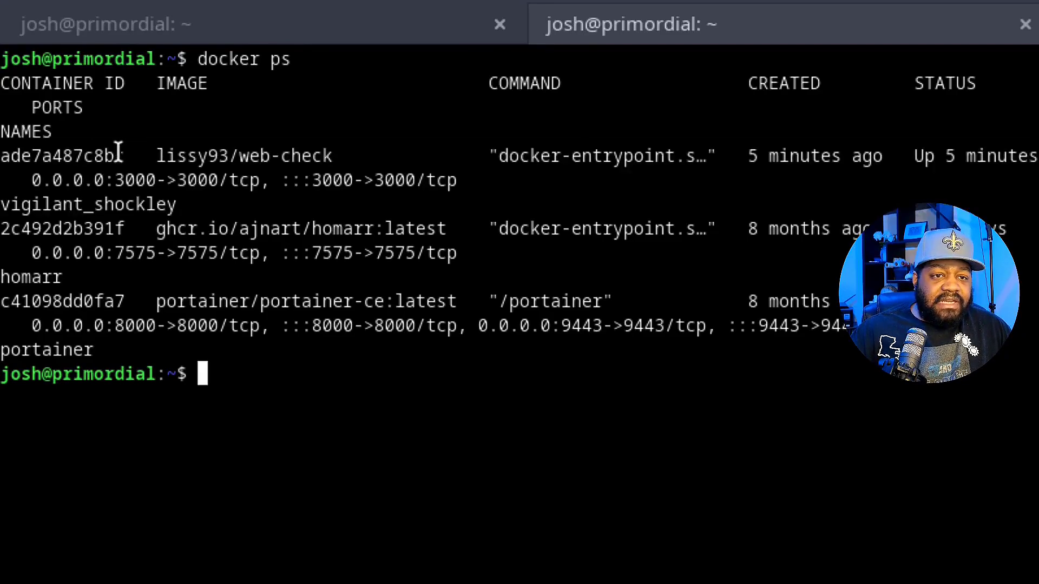
{"action": "left_click_drag", "start_coordinate": [126, 157], "coordinate": [10, 162]}
{"action": "left_click", "coordinate": [264, 375]}
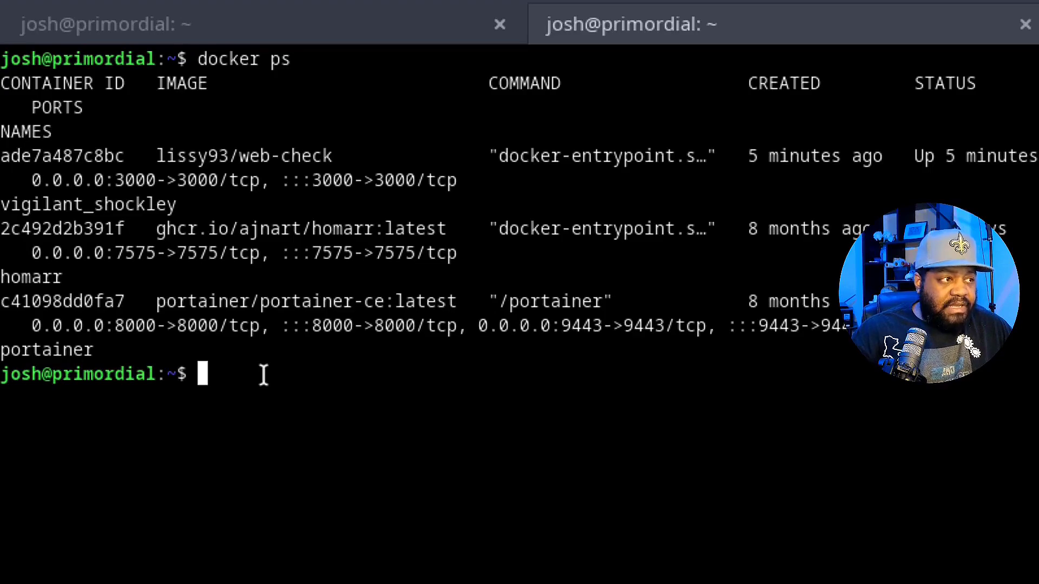
Step: Stop container ade7a487c8bc with docker stop, then go to the josh@athena tab
{"action": "type", "text": "docker sta"}
{"action": "key", "text": "BackSpace"}
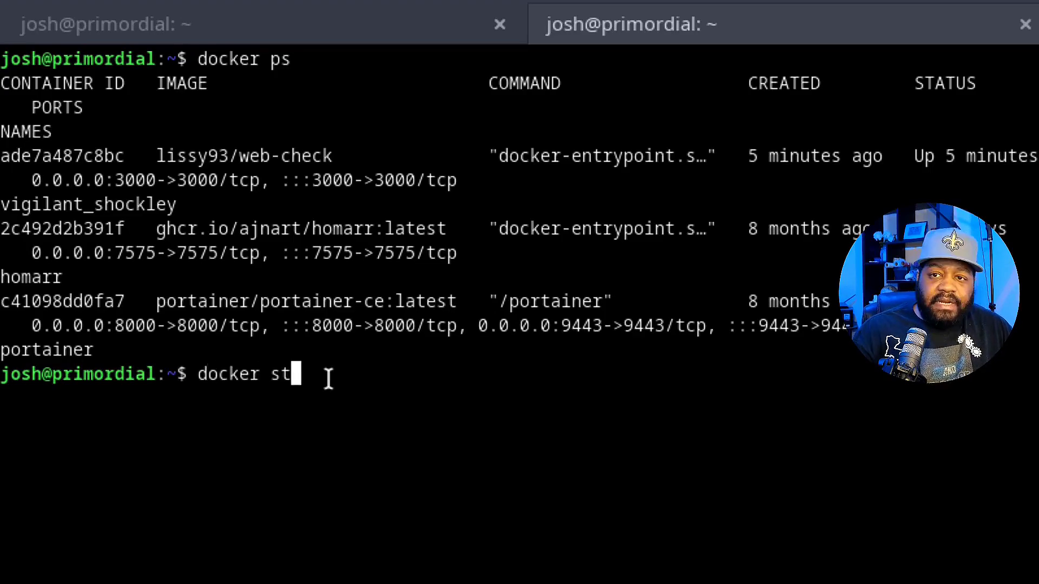
{"action": "type", "text": "op"}
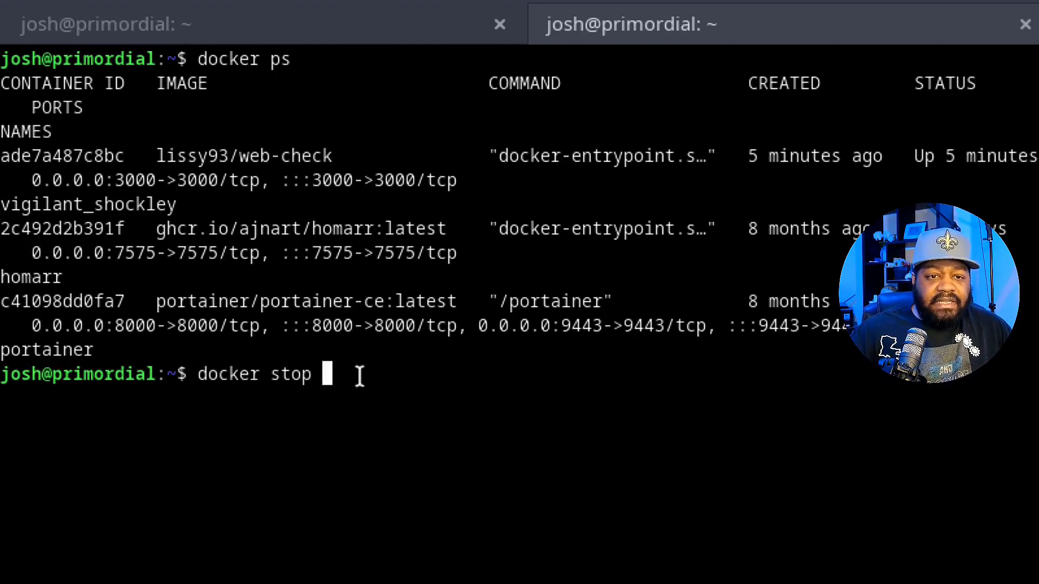
{"action": "key", "text": "ctrl+shift+v"}
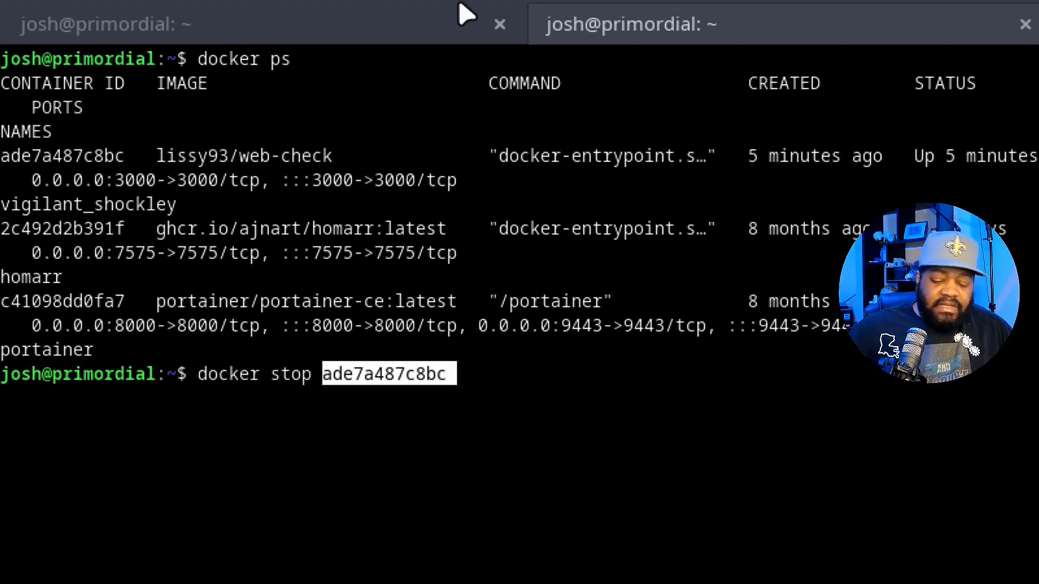
{"action": "key", "text": "Return"}
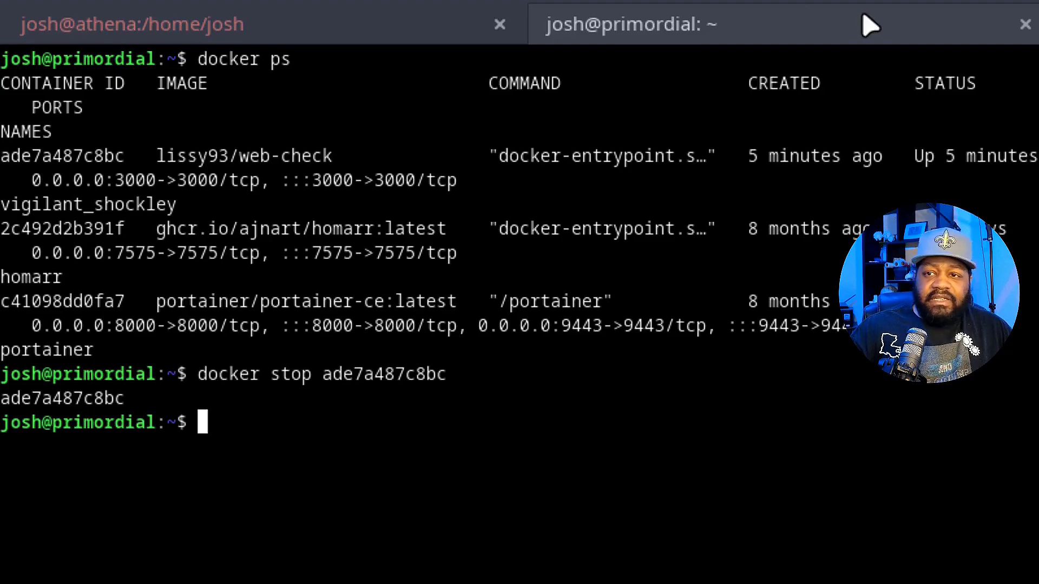
{"action": "left_click", "coordinate": [312, 38]}
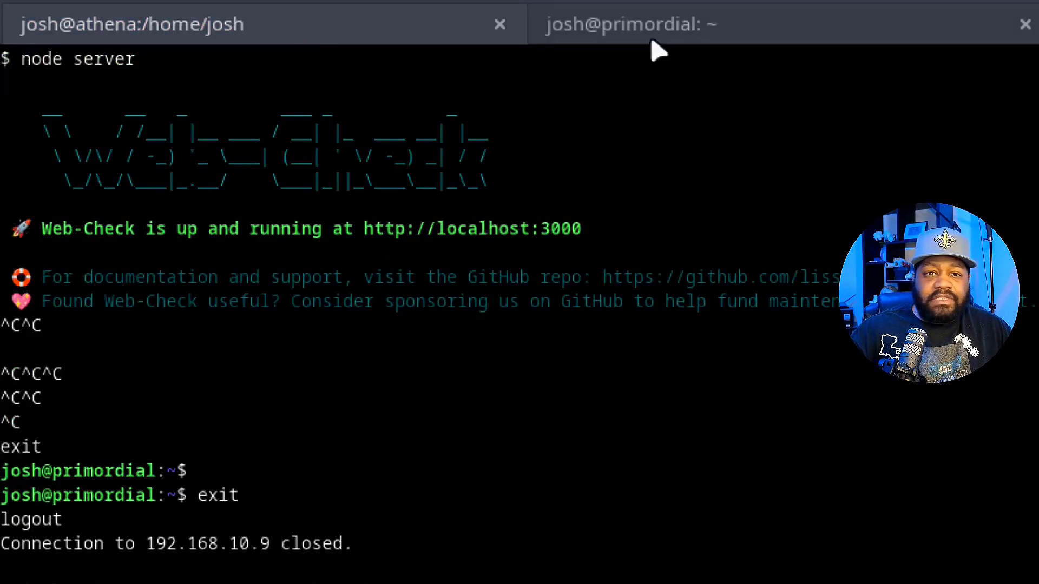
Step: Reconnect the josh@athena tab to 192.168.10.9 by rerunning the earlier ssh command and logging in
{"action": "left_click", "coordinate": [753, 26]}
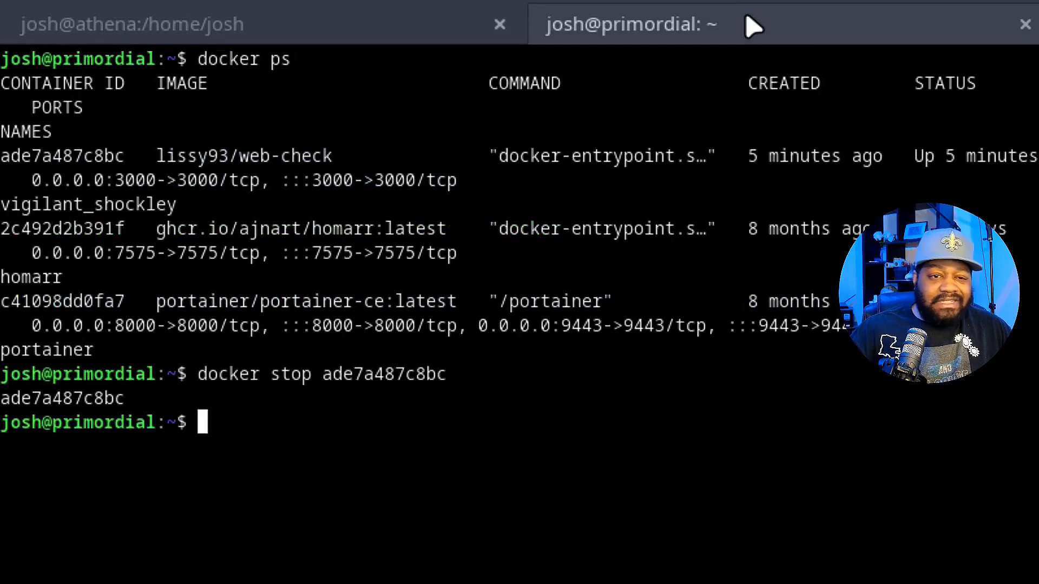
{"action": "left_click", "coordinate": [327, 31]}
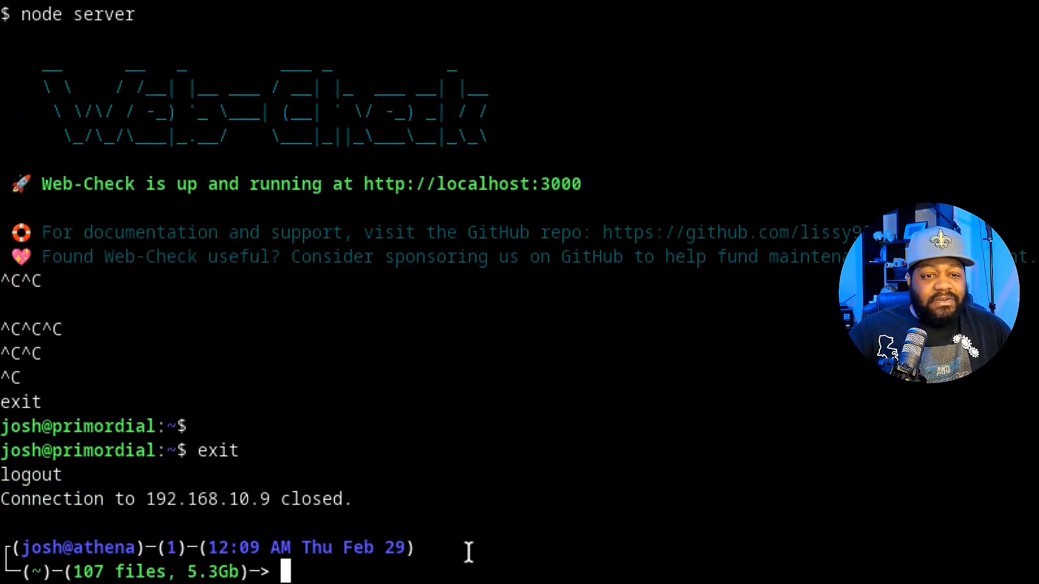
{"action": "key", "text": "Up"}
{"action": "key", "text": "Return"}
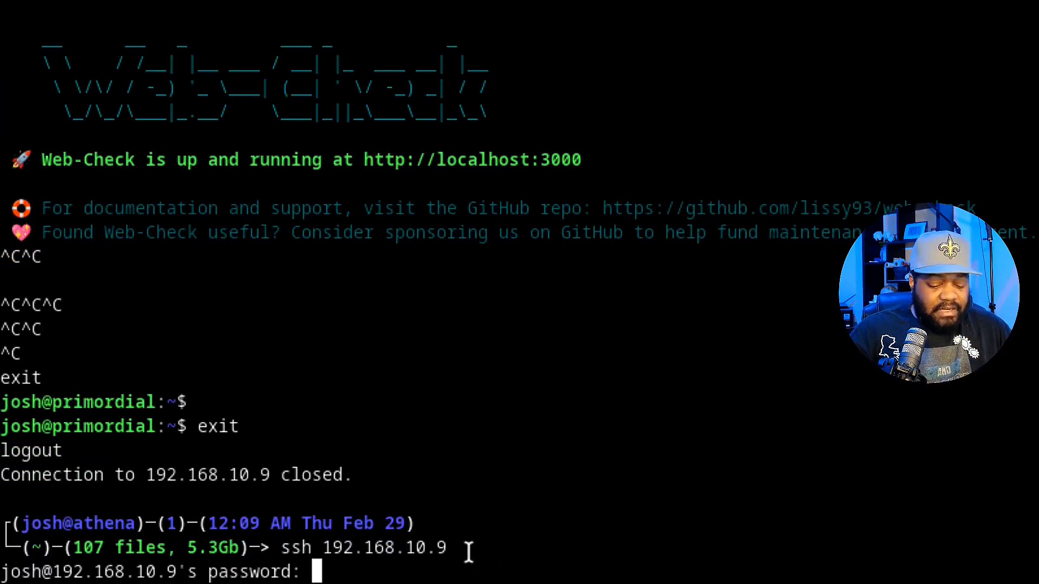
{"action": "key", "text": "Return"}
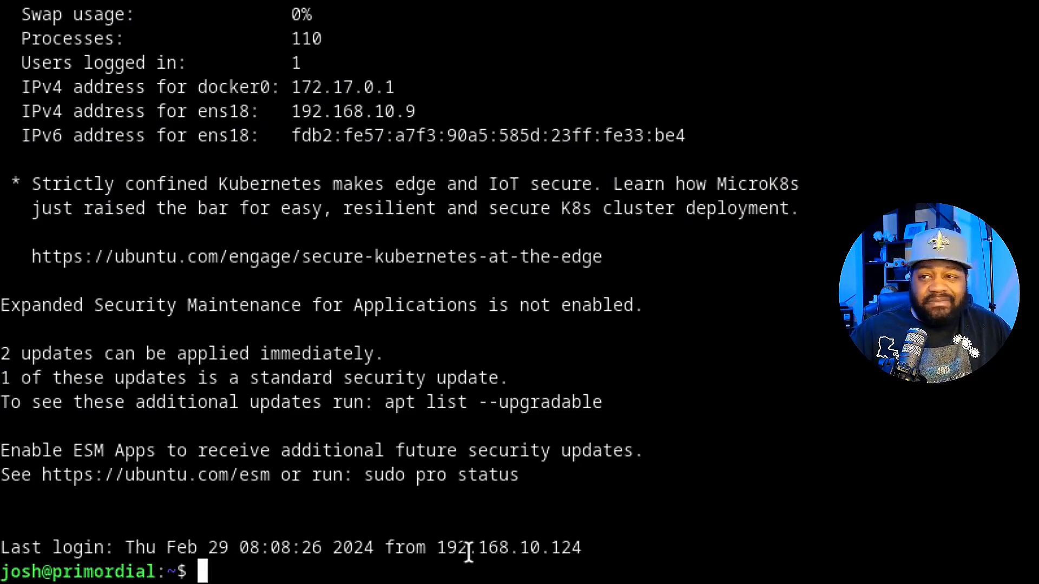
Step: Recall the earlier docker run command and add -d and --name webcheck after run
{"action": "key", "text": "ctrl+shift+v"}
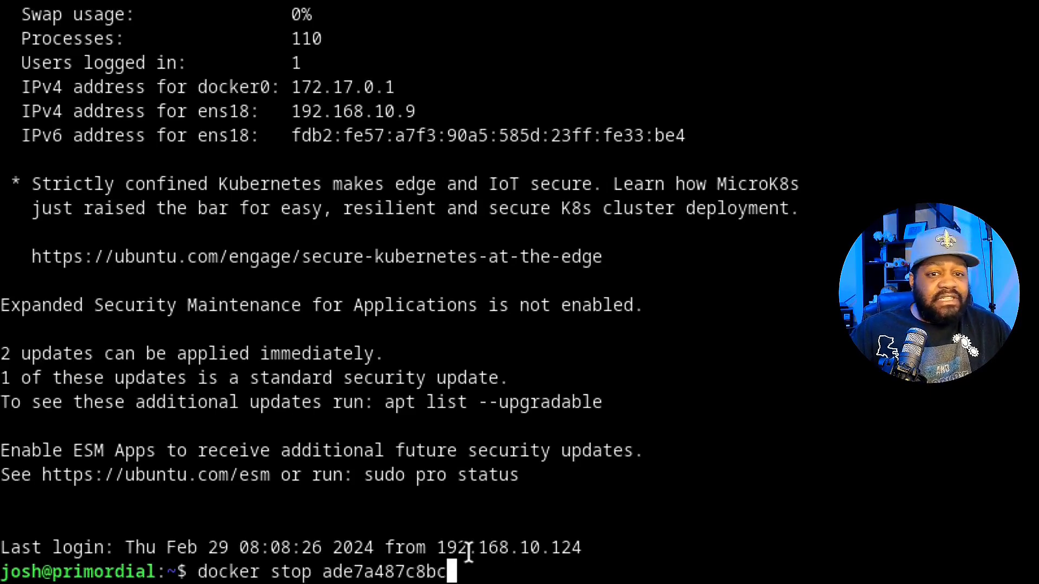
{"action": "key", "text": "Up"}
{"action": "key", "text": "Up"}
{"action": "key", "text": "Up"}
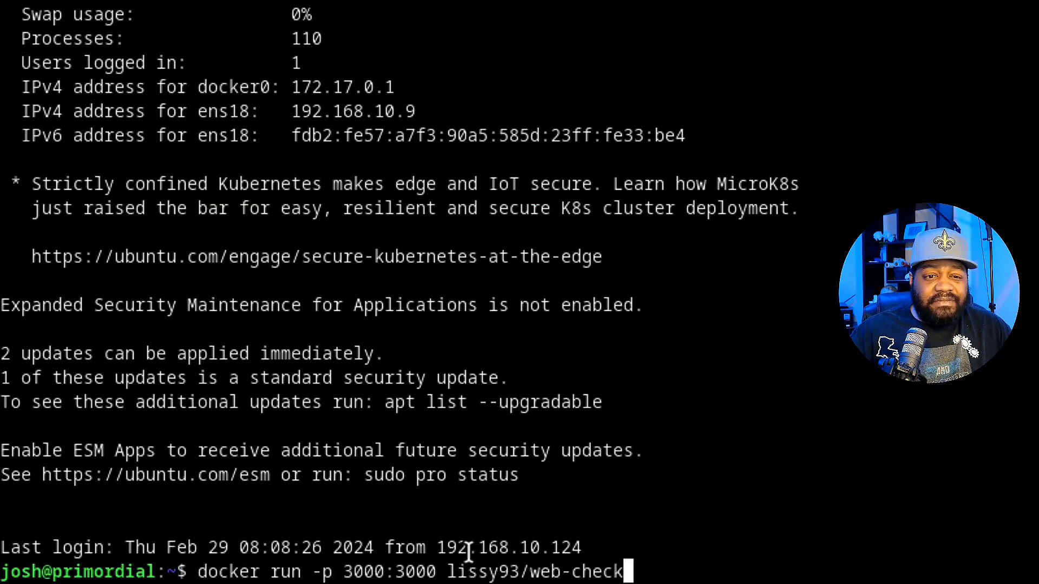
{"action": "key", "text": "Left"}
{"action": "key", "text": "Left"}
{"action": "key", "text": "Left"}
{"action": "key", "text": "Left"}
{"action": "key", "text": "Left"}
{"action": "key", "text": "Left"}
{"action": "key", "text": "Left"}
{"action": "key", "text": "Left"}
{"action": "key", "text": "Left"}
{"action": "key", "text": "Left"}
{"action": "key", "text": "Left"}
{"action": "key", "text": "Left"}
{"action": "key", "text": "Left"}
{"action": "key", "text": "Left"}
{"action": "key", "text": "Left"}
{"action": "key", "text": "Left"}
{"action": "key", "text": "Left"}
{"action": "key", "text": "Left"}
{"action": "key", "text": "Left"}
{"action": "key", "text": "Left"}
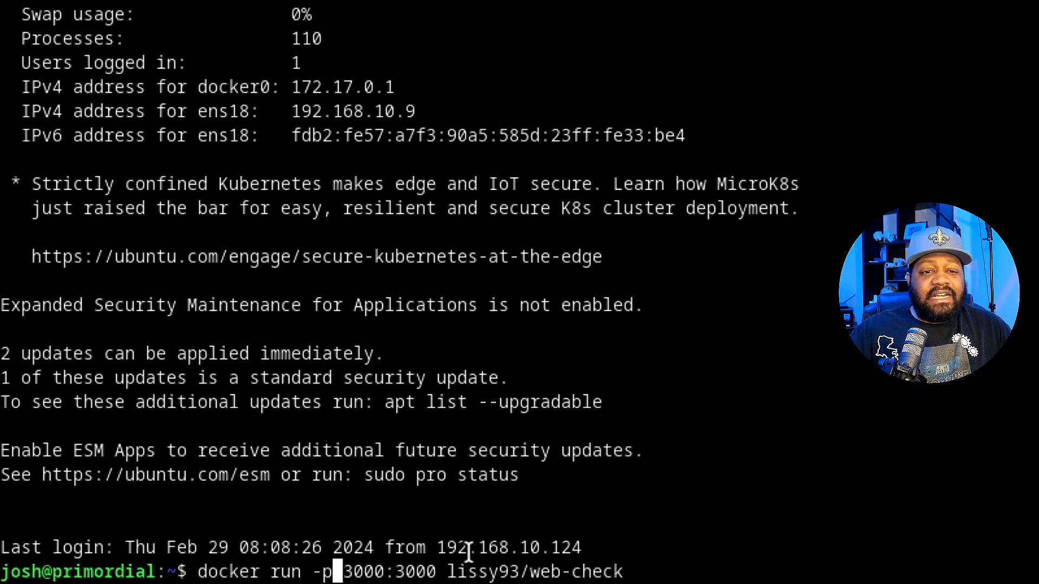
{"action": "key", "text": "Left"}
{"action": "key", "text": "Left"}
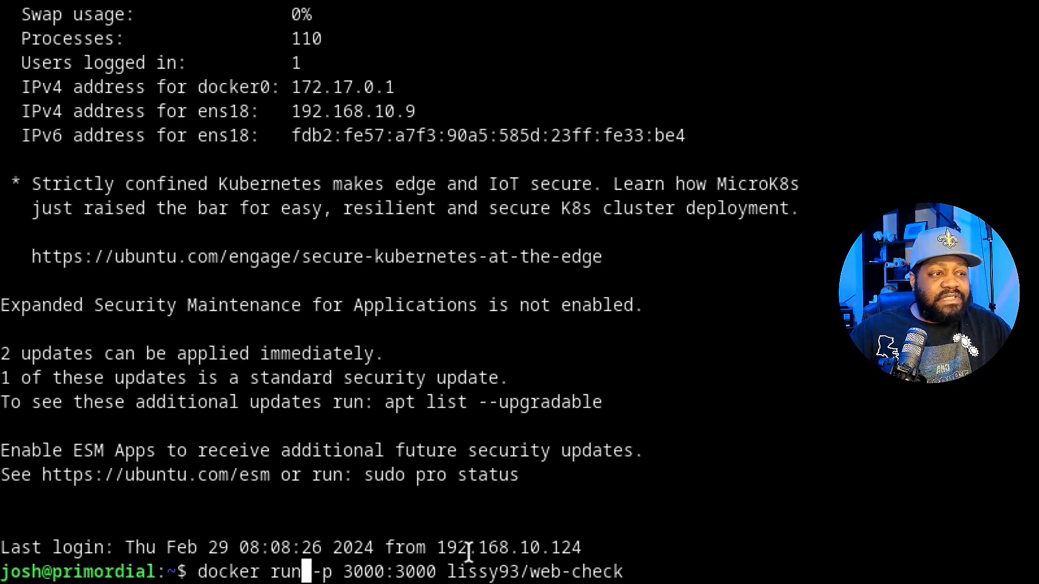
{"action": "key", "text": "Right"}
{"action": "type", "text": "-d"}
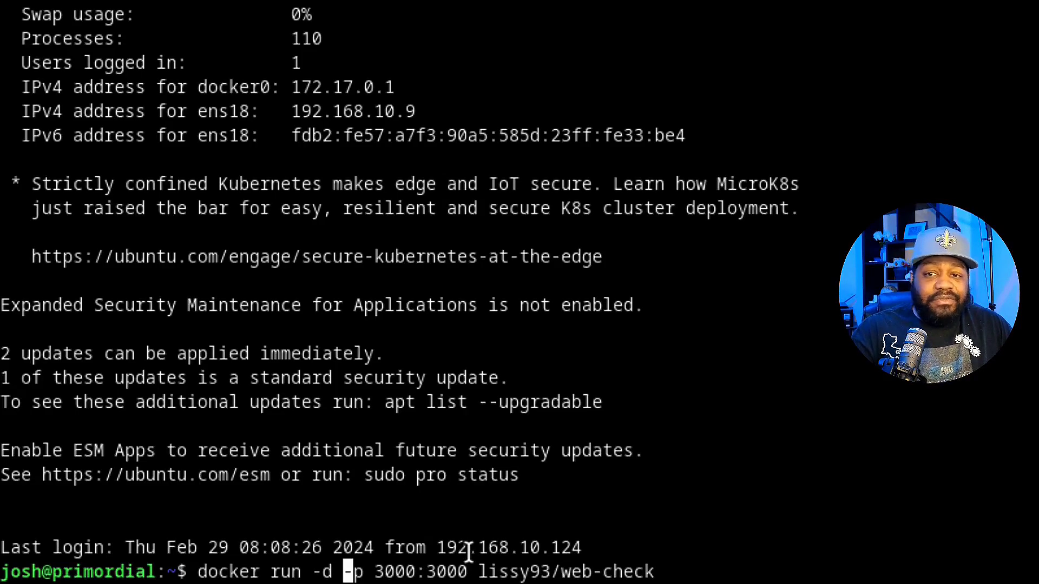
{"action": "type", "text": "--"}
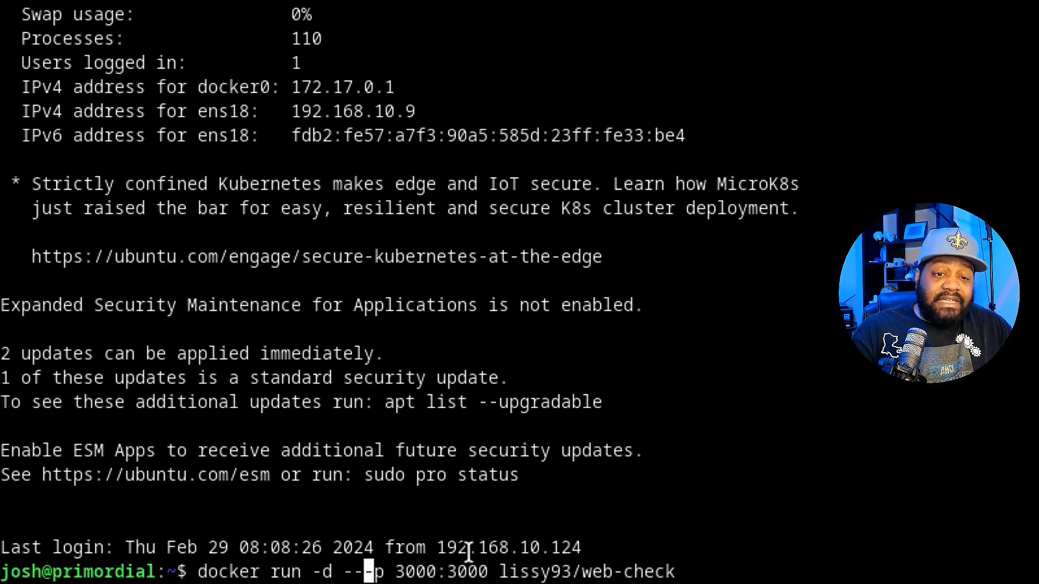
{"action": "type", "text": "name"}
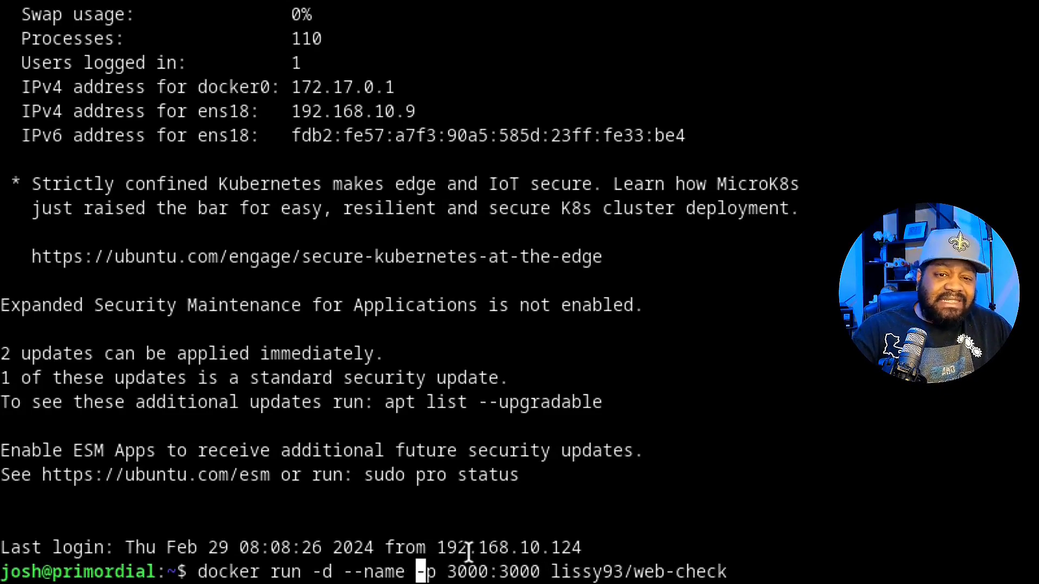
{"action": "type", "text": " webcheck"}
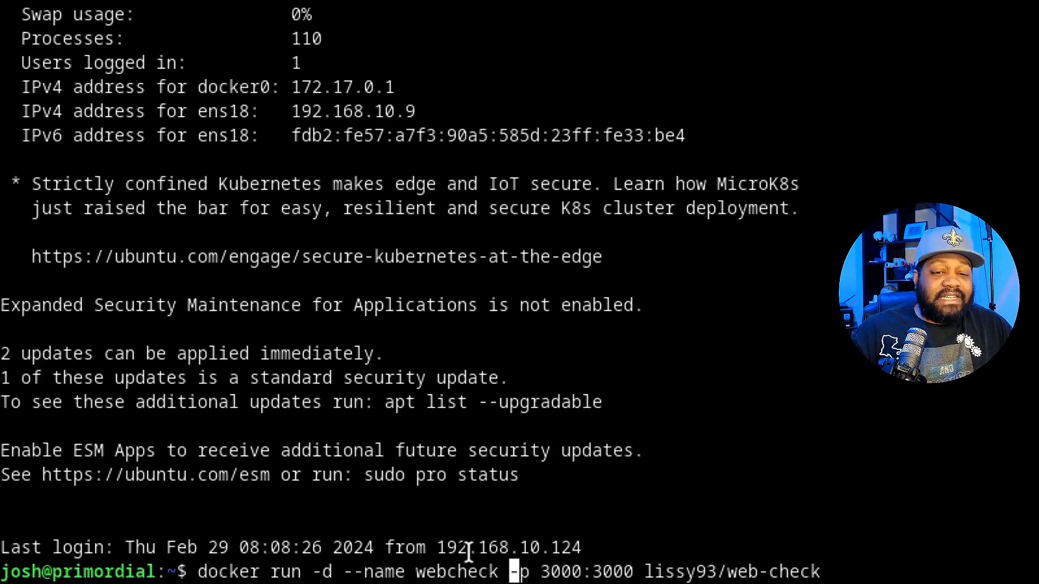
Step: Insert --restart=always before the lissy93/web-check image name and run the command
{"action": "key", "text": "Left"}
{"action": "key", "text": "Left"}
{"action": "key", "text": "Left"}
{"action": "key", "text": "Left"}
{"action": "key", "text": "Right"}
{"action": "key", "text": "Right"}
{"action": "key", "text": "Right"}
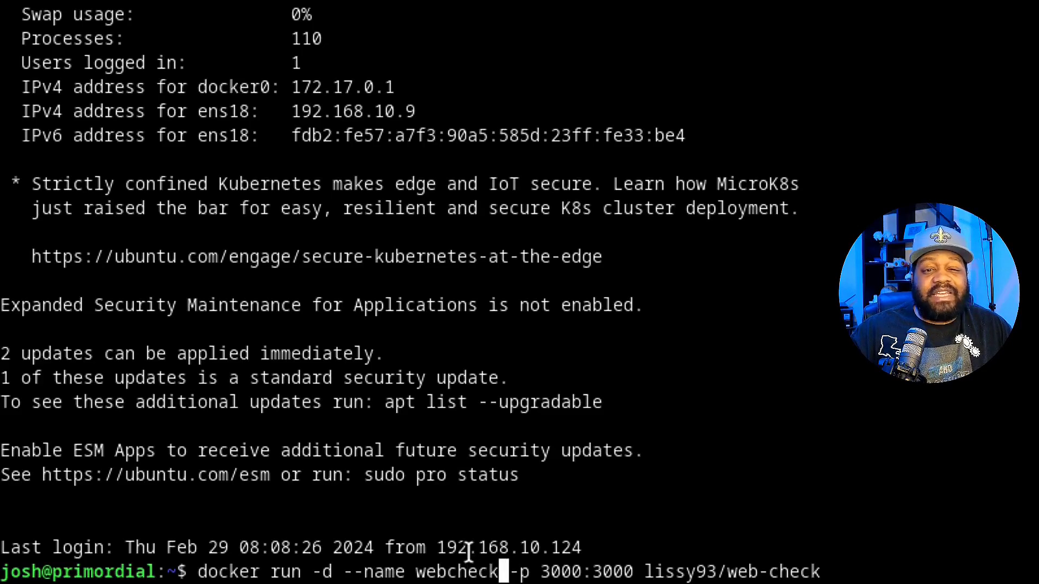
{"action": "key", "text": "Left"}
{"action": "key", "text": "Left"}
{"action": "key", "text": "Left"}
{"action": "key", "text": "Left"}
{"action": "key", "text": "Left"}
{"action": "key", "text": "Left"}
{"action": "key", "text": "Left"}
{"action": "key", "text": "Left"}
{"action": "key", "text": "Right"}
{"action": "key", "text": "Right"}
{"action": "key", "text": "Right"}
{"action": "key", "text": "Right"}
{"action": "key", "text": "Right"}
{"action": "key", "text": "Right"}
{"action": "key", "text": "Right"}
{"action": "key", "text": "Right"}
{"action": "key", "text": "Right"}
{"action": "key", "text": "Right"}
{"action": "key", "text": "Right"}
{"action": "key", "text": "Right"}
{"action": "key", "text": "Right"}
{"action": "key", "text": "Right"}
{"action": "key", "text": "Right"}
{"action": "key", "text": "Right"}
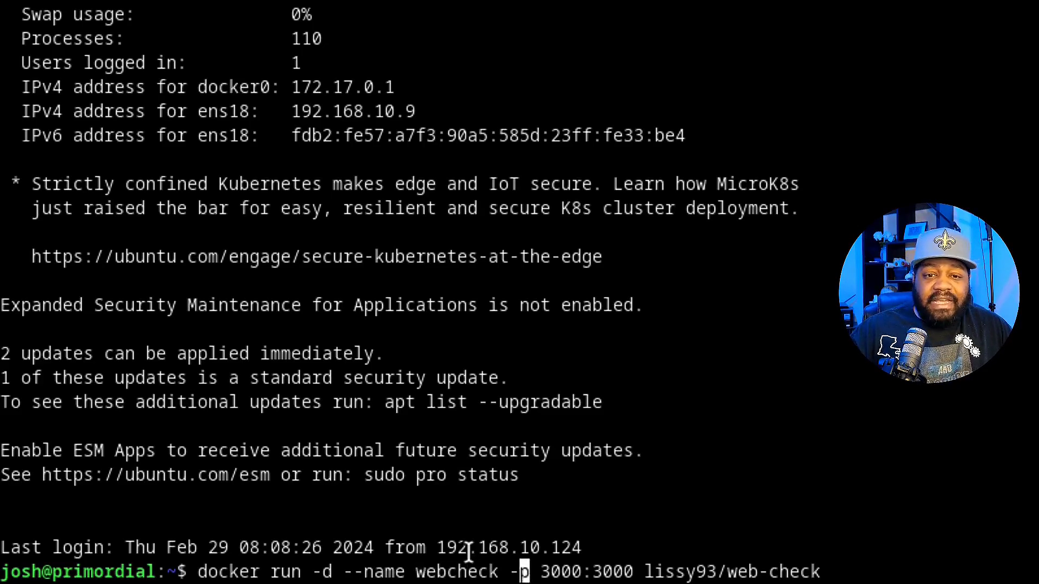
{"action": "key", "text": "Right"}
{"action": "key", "text": "Right"}
{"action": "key", "text": "Right"}
{"action": "key", "text": "Right"}
{"action": "key", "text": "Right"}
{"action": "key", "text": "Right"}
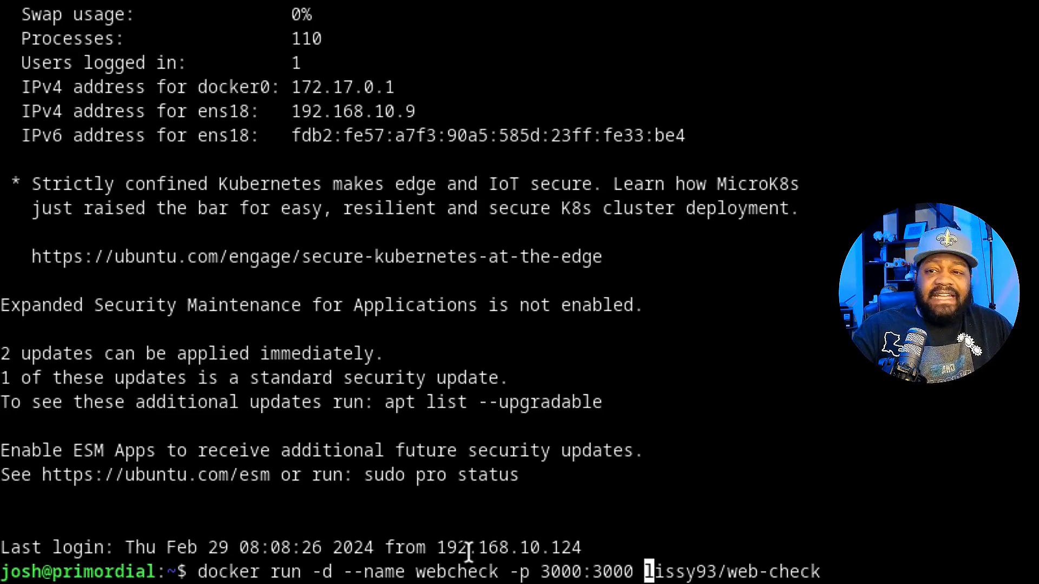
{"action": "type", "text": "--restart="}
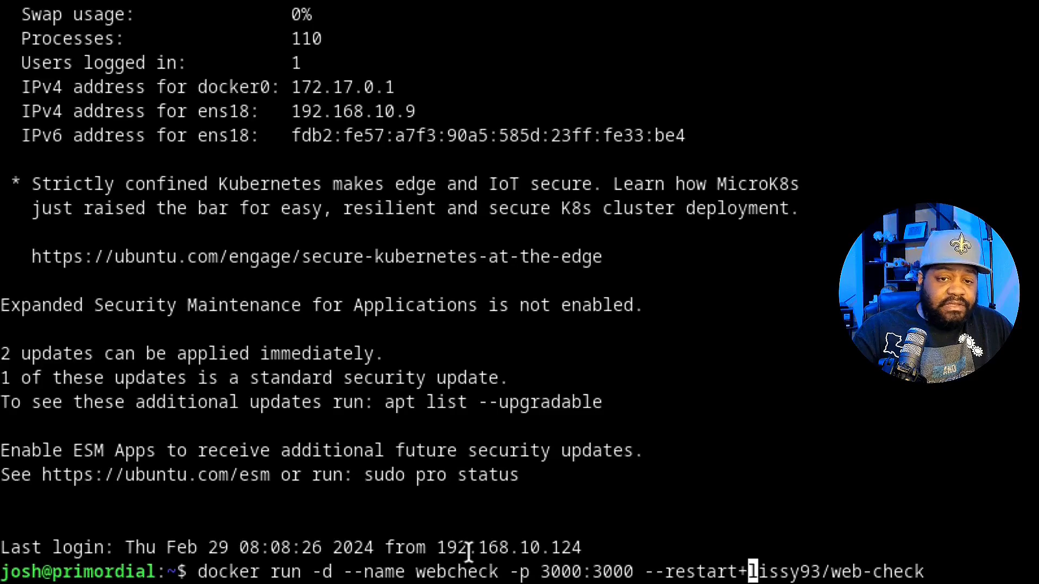
{"action": "type", "text": "always"}
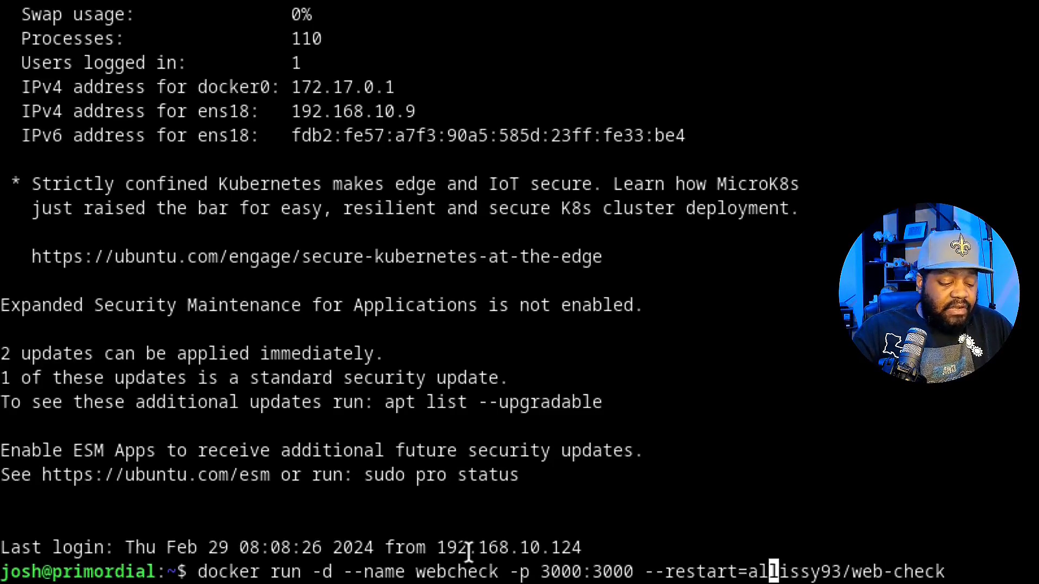
{"action": "key", "text": "Right"}
{"action": "key", "text": "Right"}
{"action": "key", "text": "Right"}
{"action": "key", "text": "Right"}
{"action": "key", "text": "Right"}
{"action": "key", "text": "Right"}
{"action": "key", "text": "Right"}
{"action": "key", "text": "Right"}
{"action": "key", "text": "Right"}
{"action": "key", "text": "Right"}
{"action": "key", "text": "Right"}
{"action": "key", "text": "Right"}
{"action": "key", "text": "Right"}
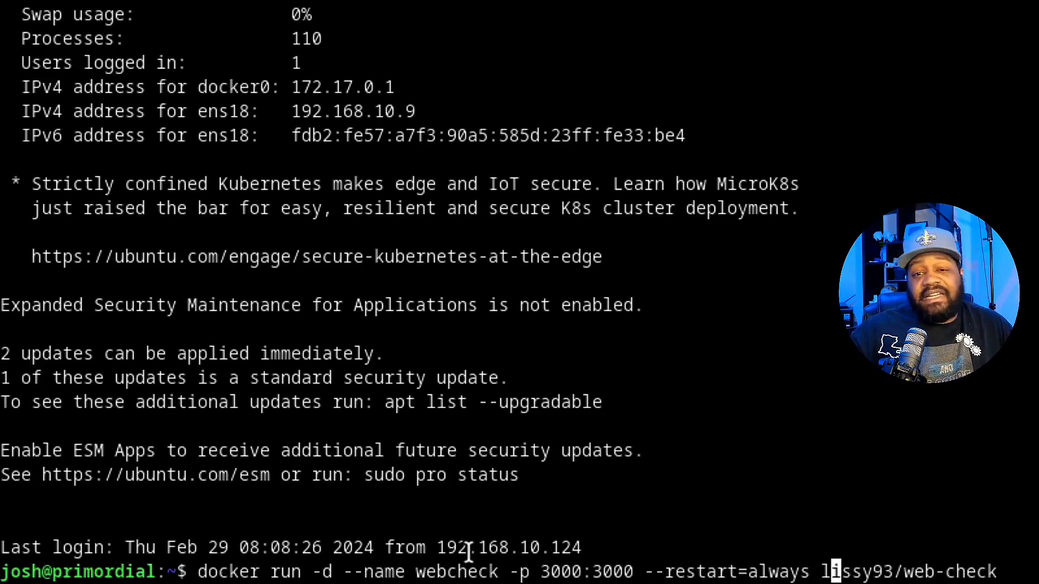
{"action": "key", "text": "Right"}
{"action": "key", "text": "Right"}
{"action": "key", "text": "Right"}
{"action": "key", "text": "Right"}
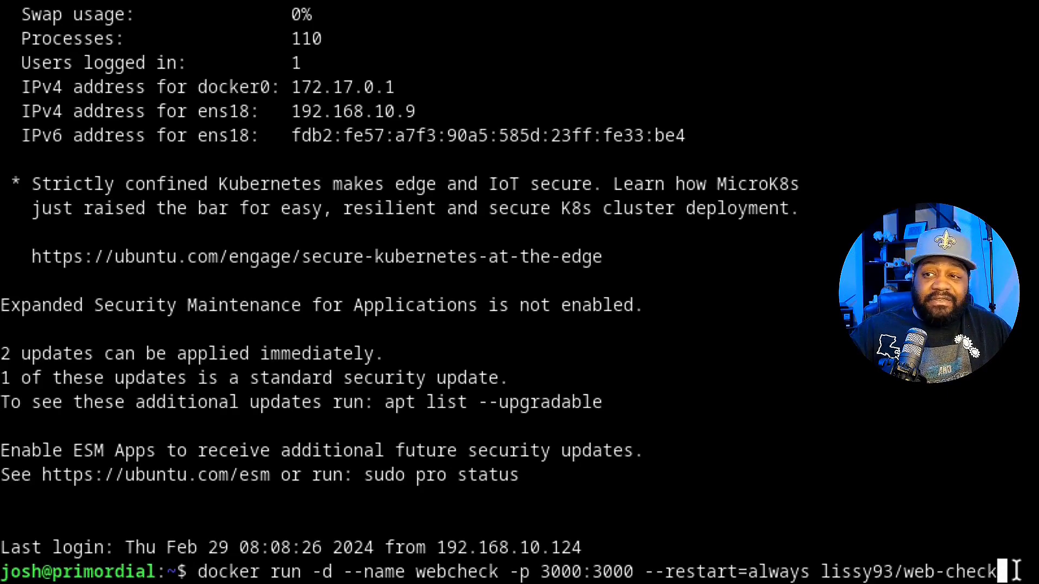
{"action": "key", "text": "Return"}
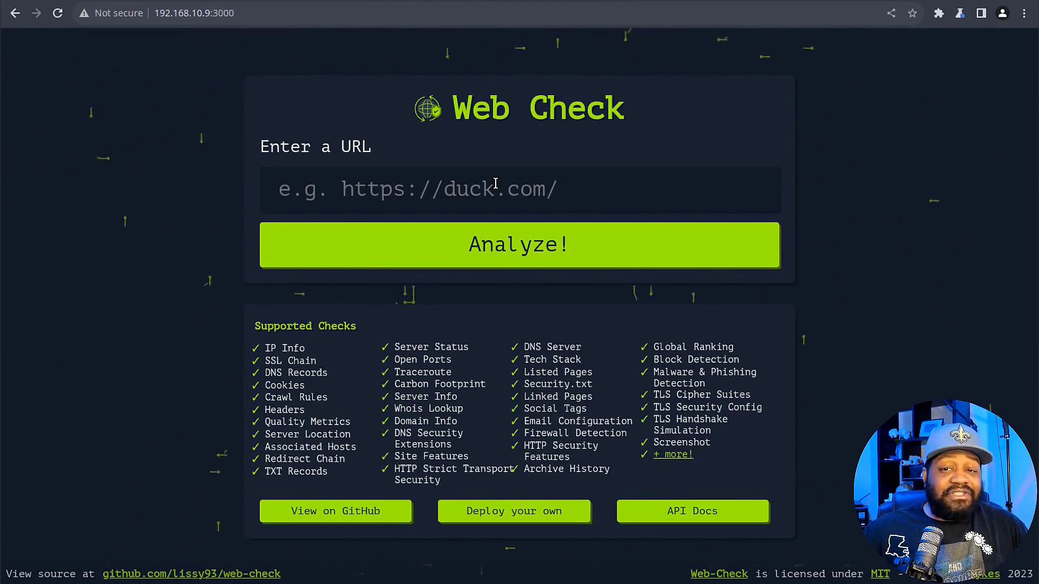
{"action": "left_click", "coordinate": [495, 184]}
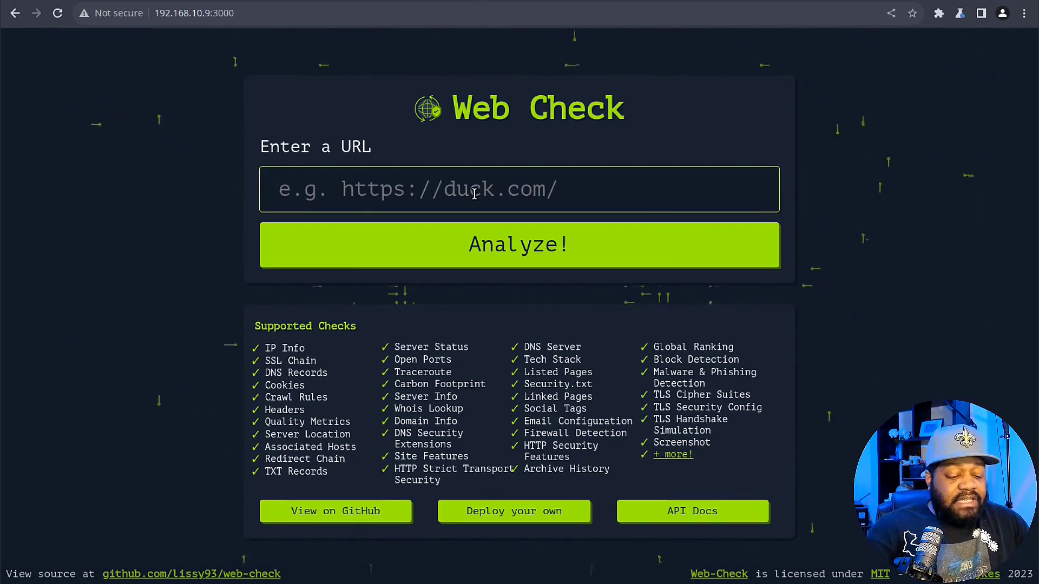
{"action": "type", "text": "ht"}
{"action": "type", "text": "tsp:/"}
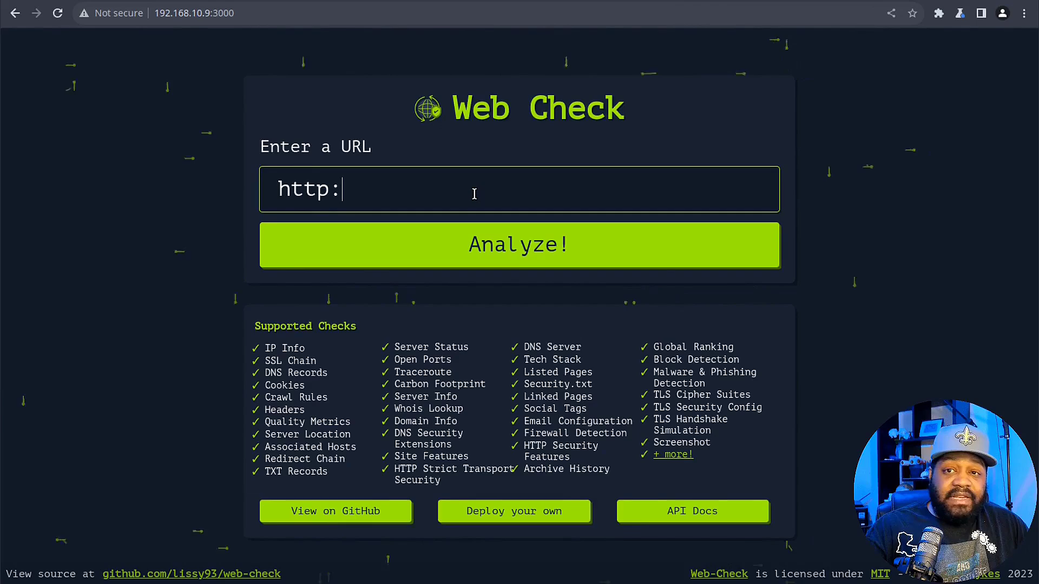
{"action": "type", "text": "/"}
{"action": "key", "text": "Left"}
{"action": "key", "text": "Left"}
{"action": "key", "text": "Left"}
{"action": "key", "text": "Left"}
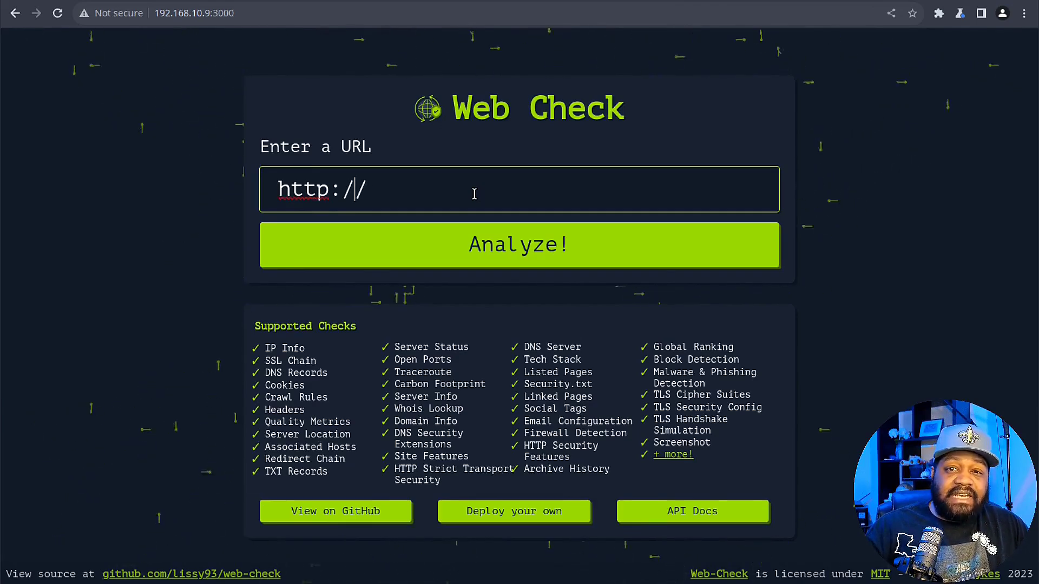
{"action": "type", "text": "s"}
{"action": "key", "text": "BackSpace"}
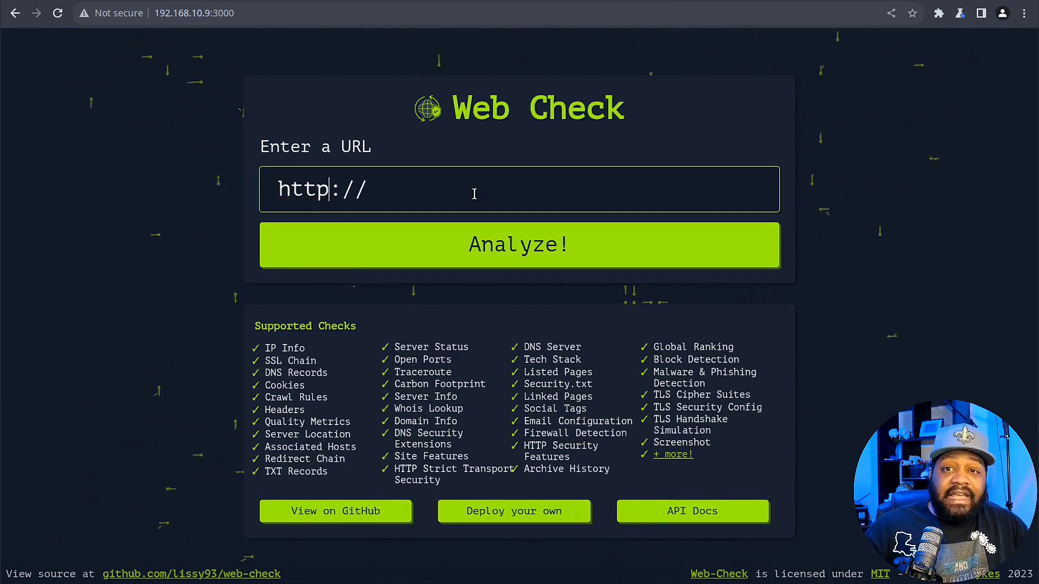
{"action": "key", "text": "Right"}
{"action": "type", "text": "s"}
{"action": "key", "text": "Right"}
{"action": "key", "text": "Right"}
{"action": "key", "text": "Right"}
{"action": "type", "text": "ke"}
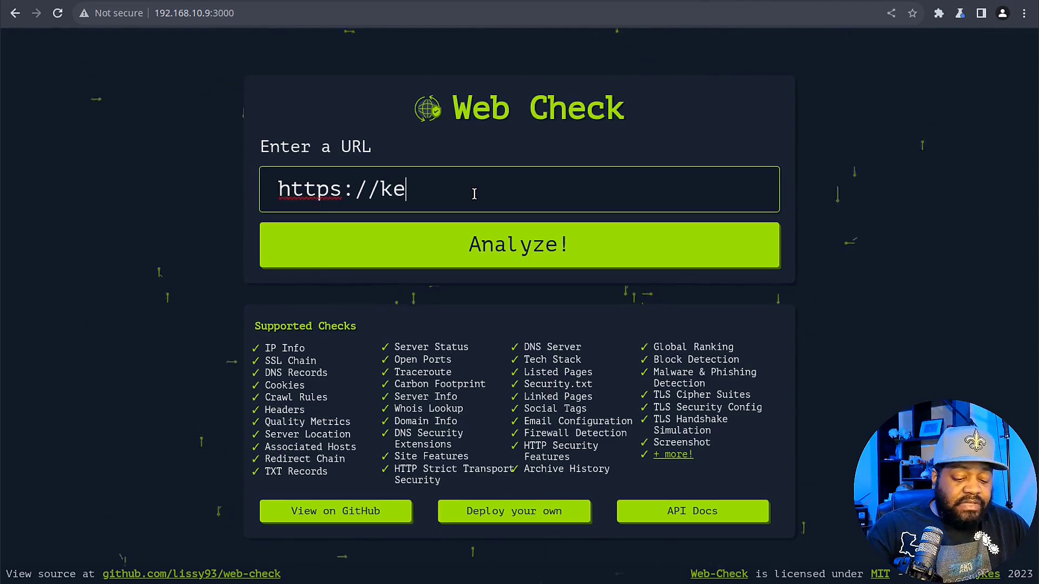
{"action": "type", "text": "epittechie.com"}
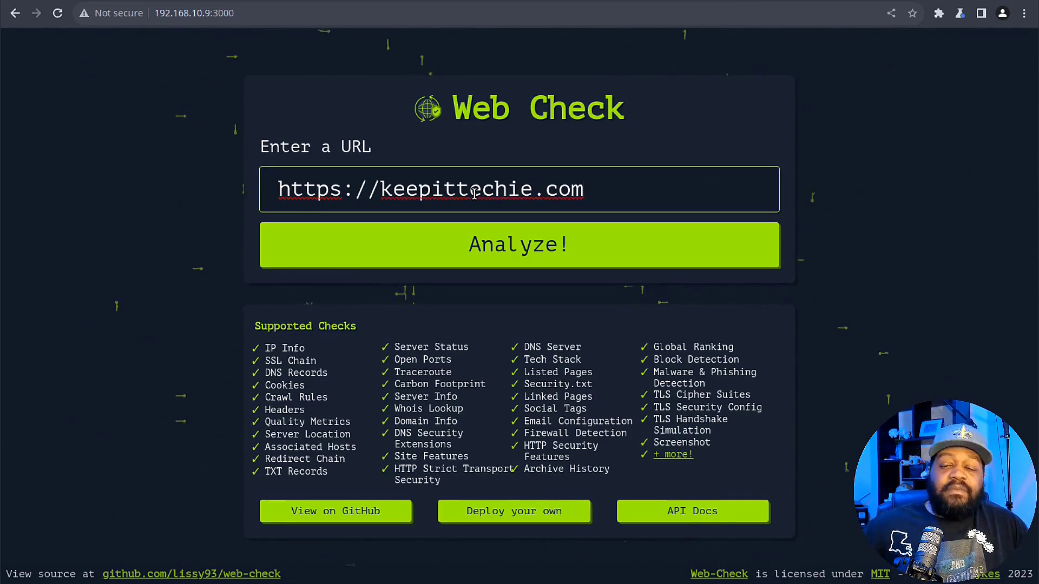
Step: Analyze keepittechie.com and review its America/Chicago server location, SSL certificate and KEEPITTECHIE.COM whois cards
{"action": "left_click", "coordinate": [509, 250]}
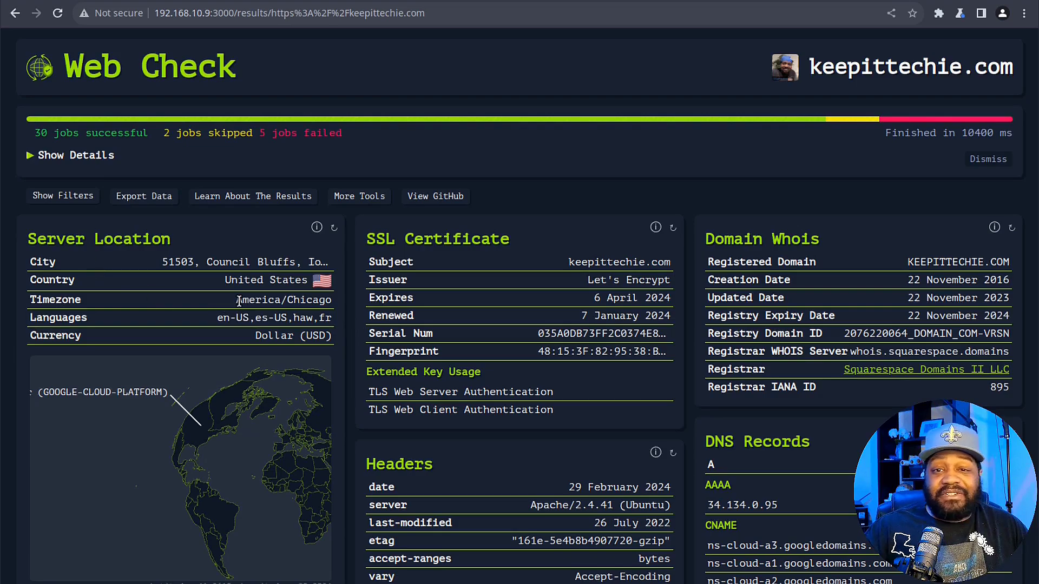
{"action": "left_click_drag", "start_coordinate": [236, 300], "coordinate": [338, 301]}
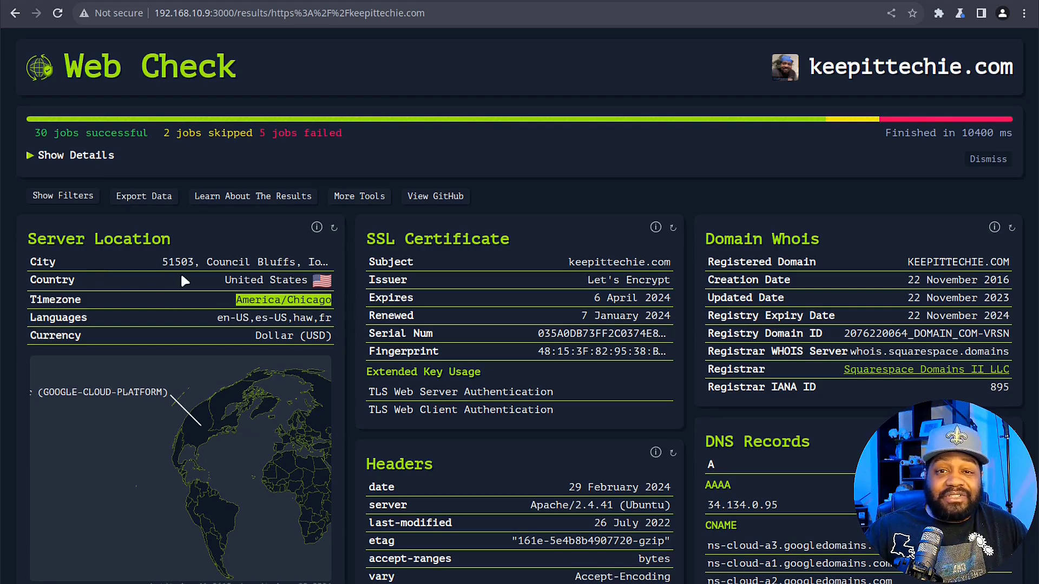
{"action": "left_click_drag", "start_coordinate": [222, 276], "coordinate": [261, 300]}
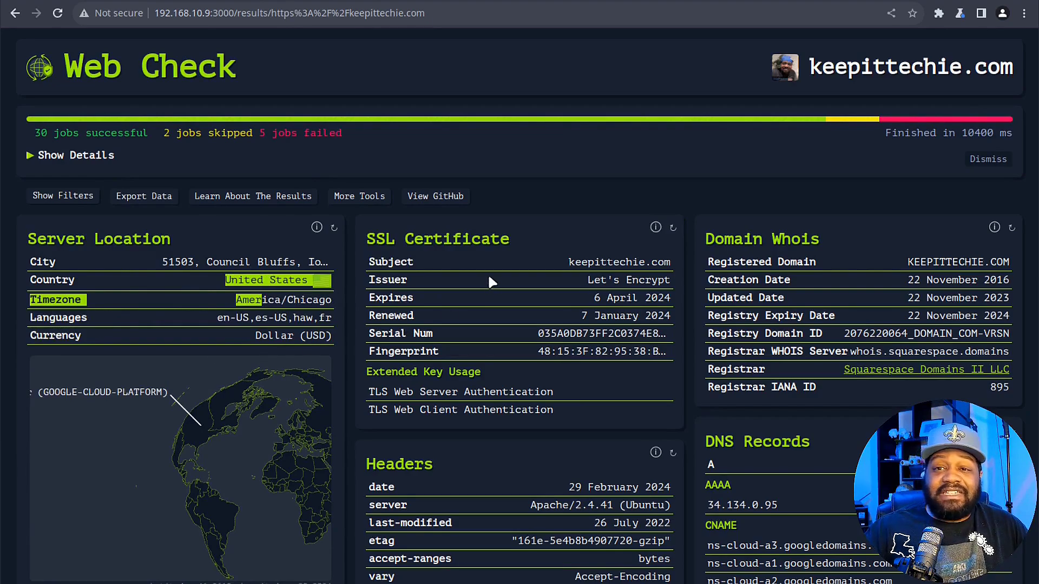
{"action": "left_click", "coordinate": [685, 200]}
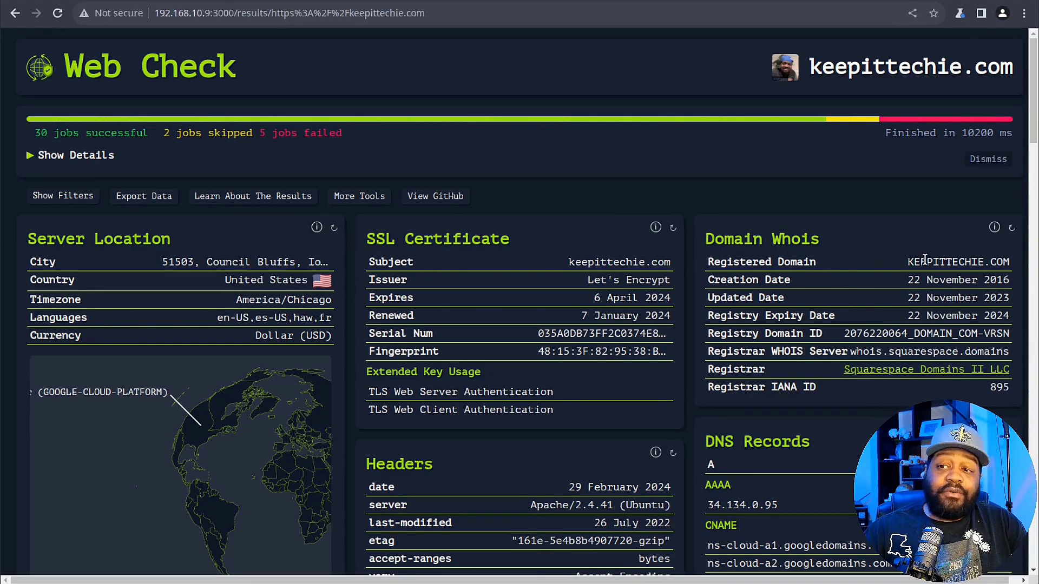
{"action": "left_click_drag", "start_coordinate": [906, 263], "coordinate": [1010, 263]}
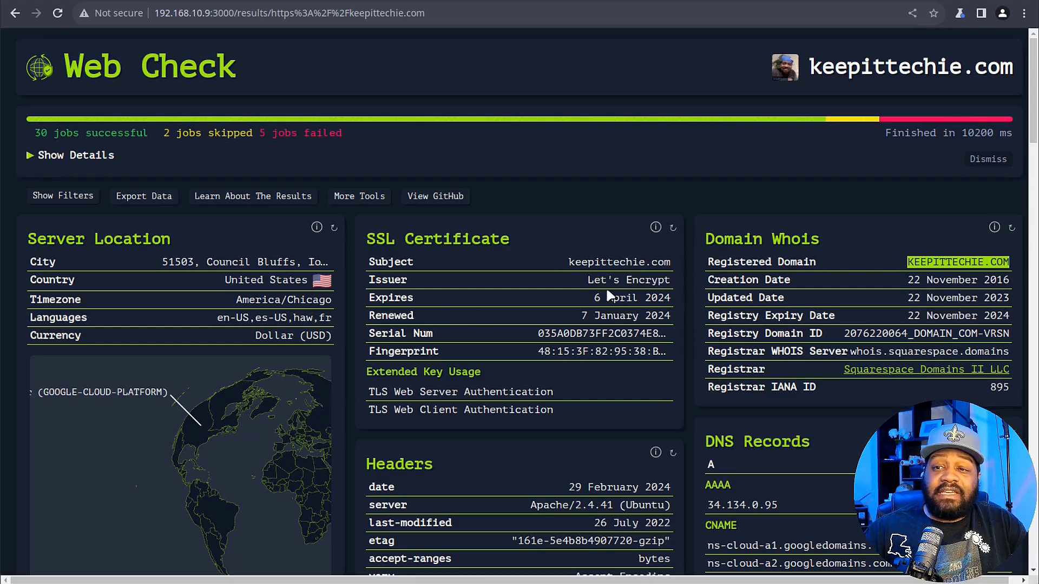
{"action": "left_click_drag", "start_coordinate": [588, 280], "coordinate": [669, 341]}
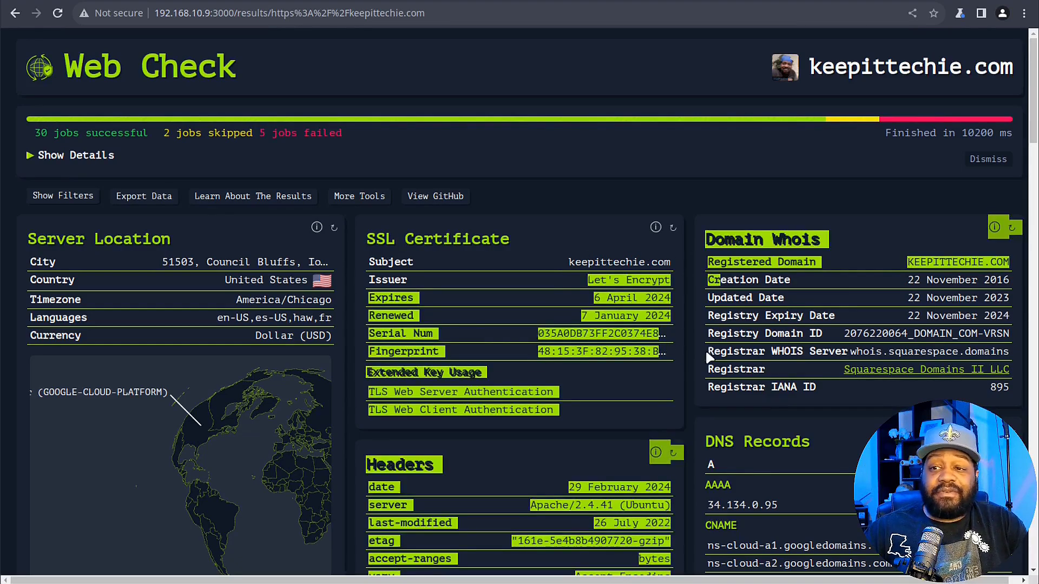
{"action": "left_click", "coordinate": [692, 360]}
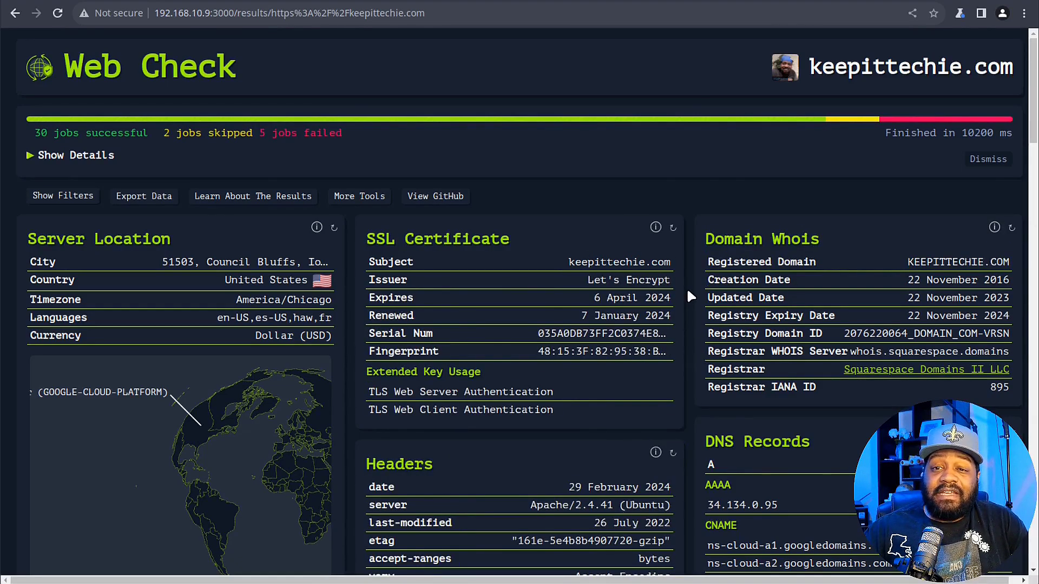
{"action": "scroll", "coordinate": [687, 292], "scroll_direction": "down", "scroll_amount": 4}
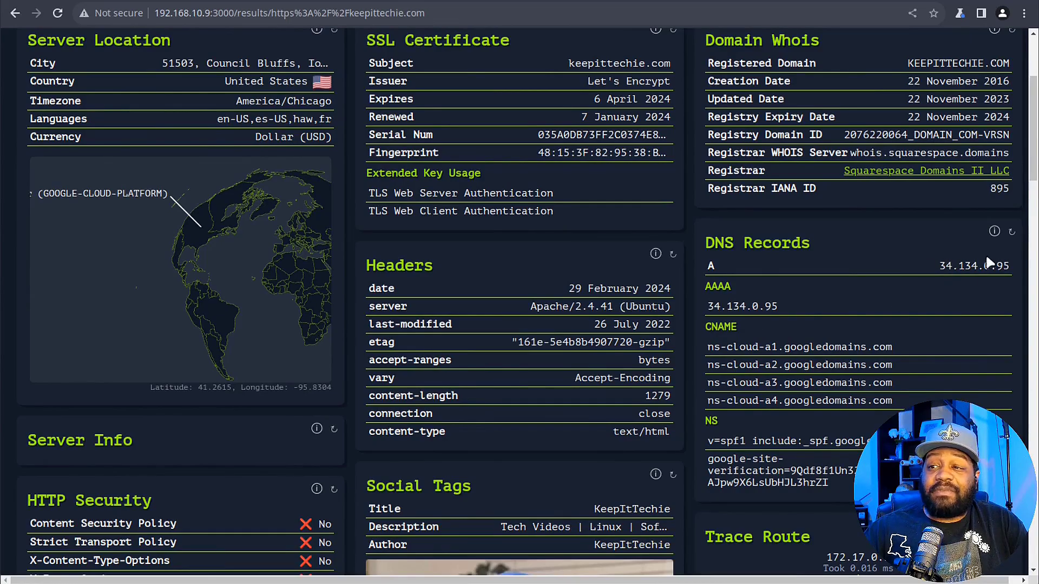
{"action": "scroll", "coordinate": [690, 320], "scroll_direction": "down", "scroll_amount": 1}
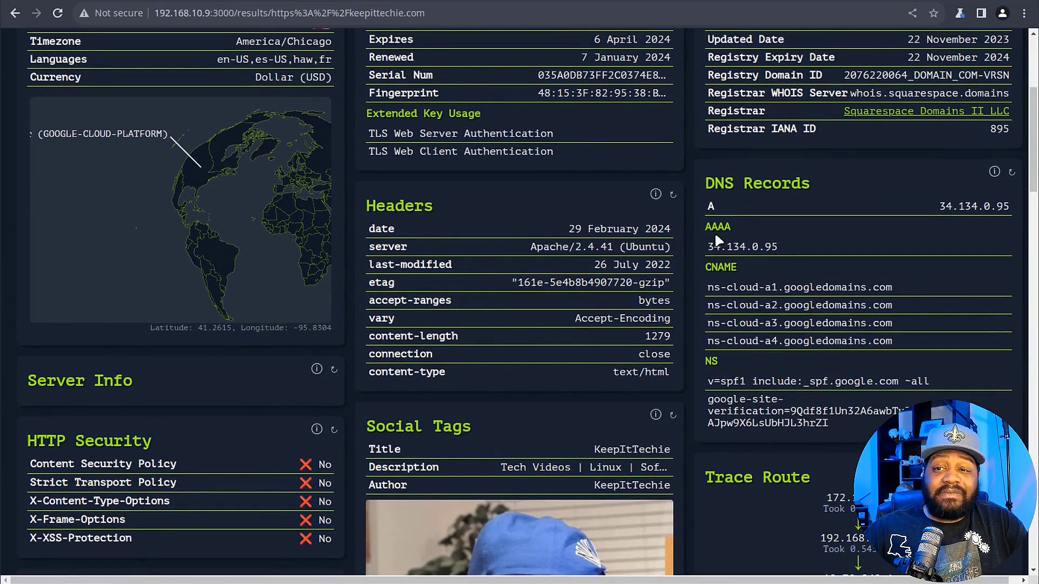
{"action": "left_click_drag", "start_coordinate": [525, 249], "coordinate": [661, 258]}
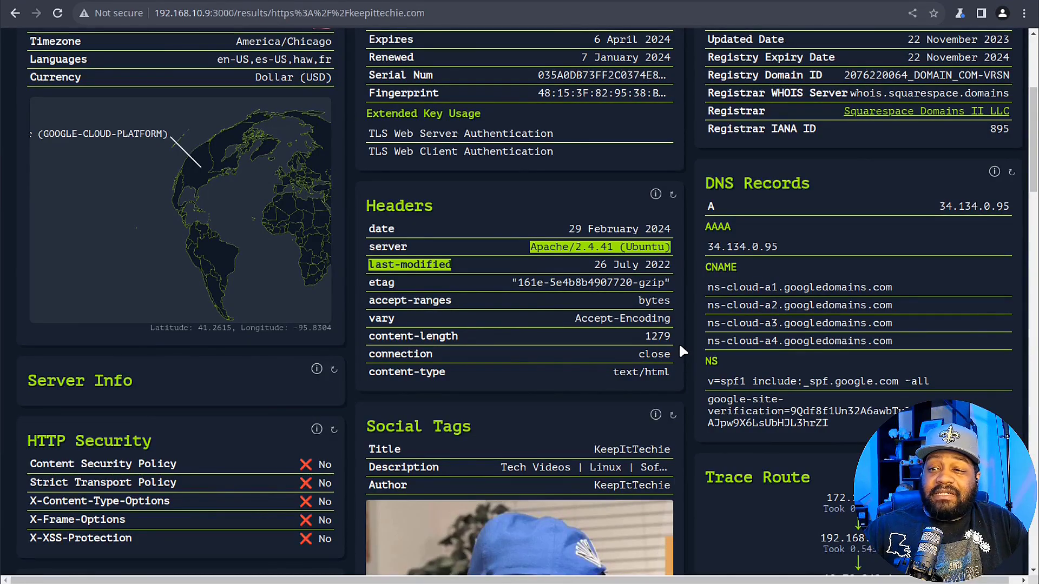
{"action": "scroll", "coordinate": [680, 346], "scroll_direction": "down", "scroll_amount": 4}
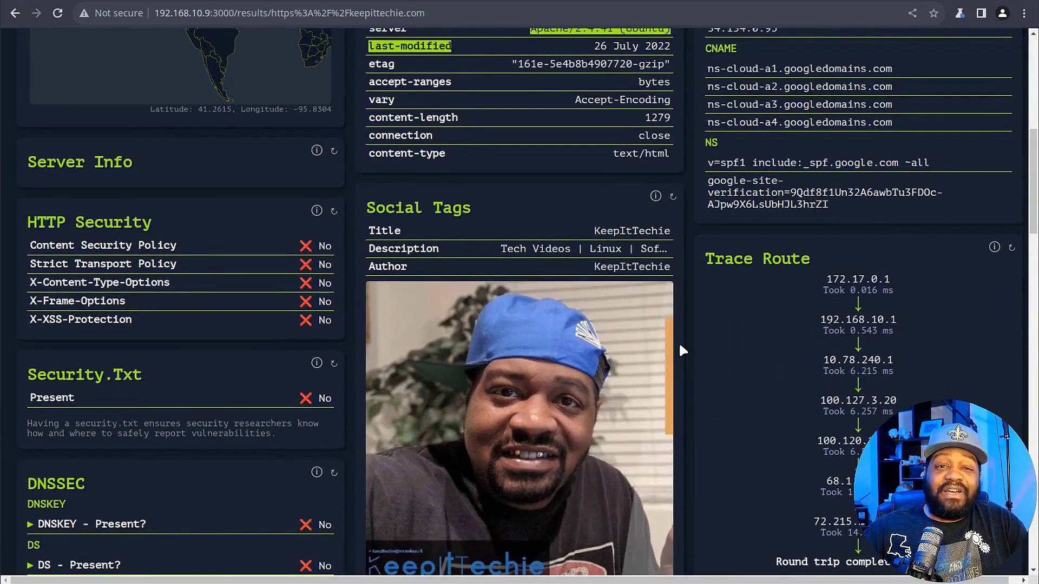
{"action": "scroll", "coordinate": [680, 346], "scroll_direction": "down", "scroll_amount": 2}
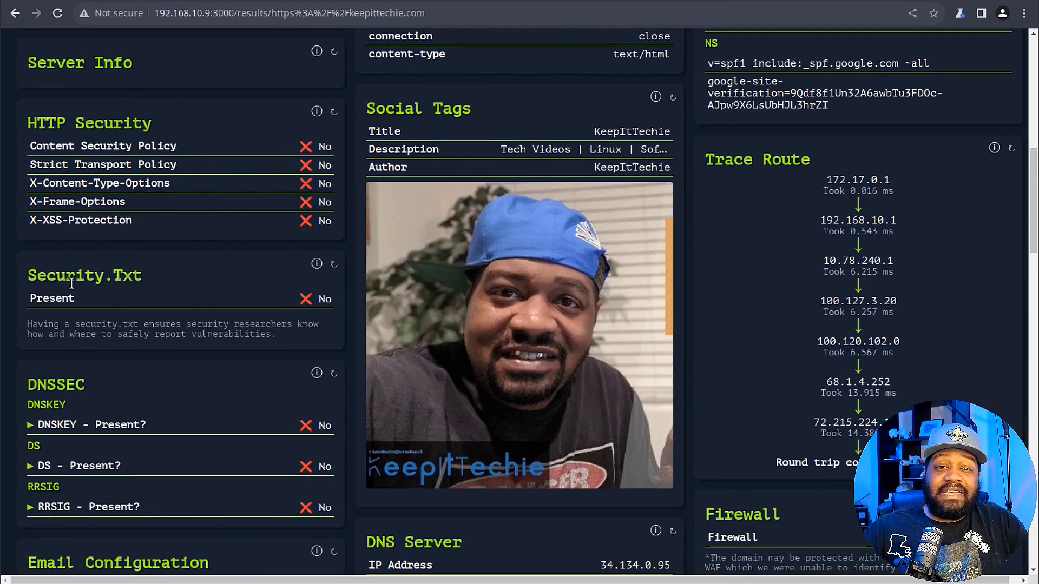
{"action": "scroll", "coordinate": [238, 300], "scroll_direction": "down", "scroll_amount": 3}
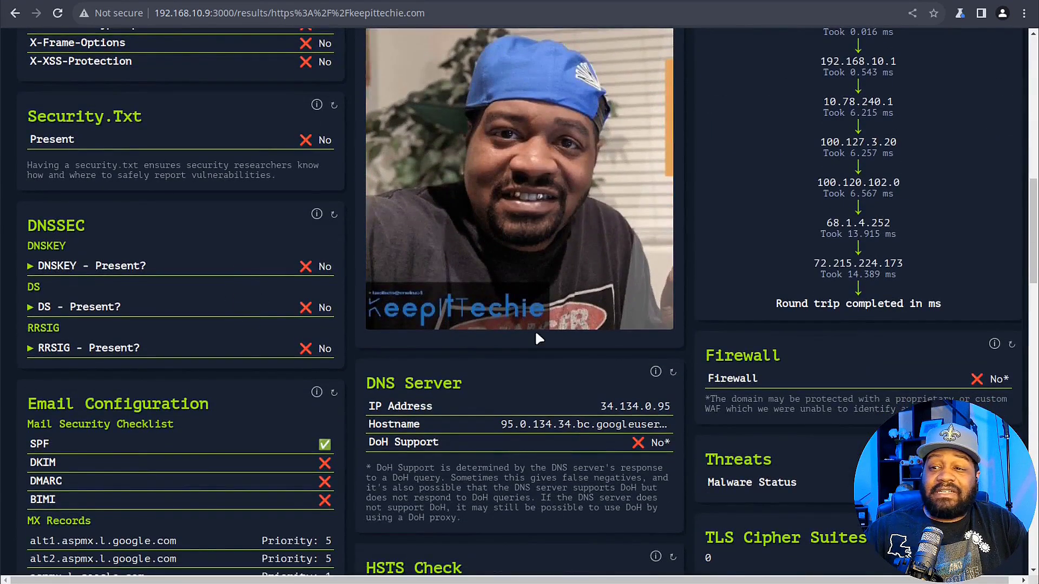
{"action": "scroll", "coordinate": [535, 334], "scroll_direction": "up", "scroll_amount": 5}
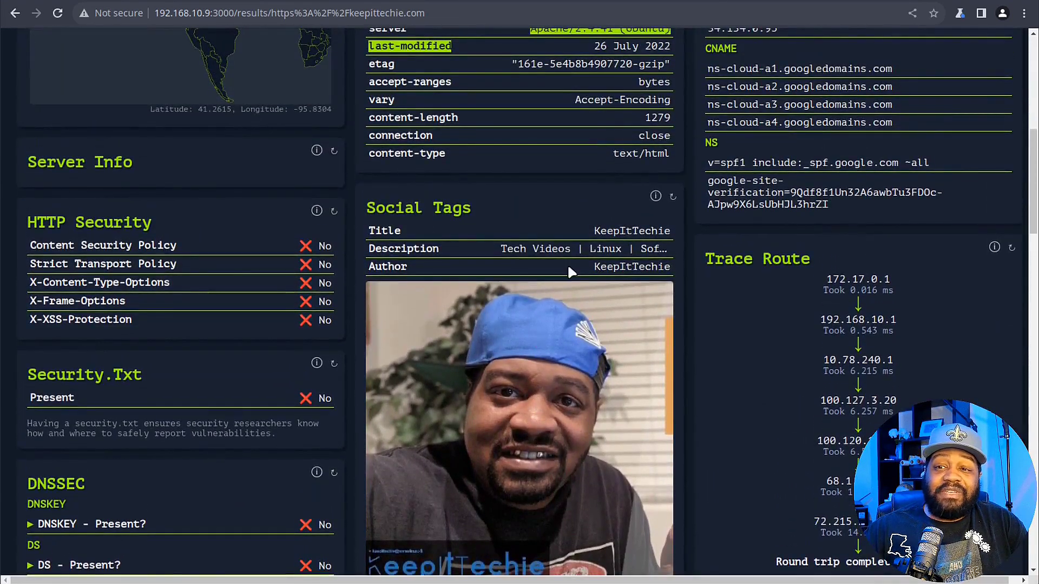
{"action": "scroll", "coordinate": [595, 254], "scroll_direction": "down", "scroll_amount": 4}
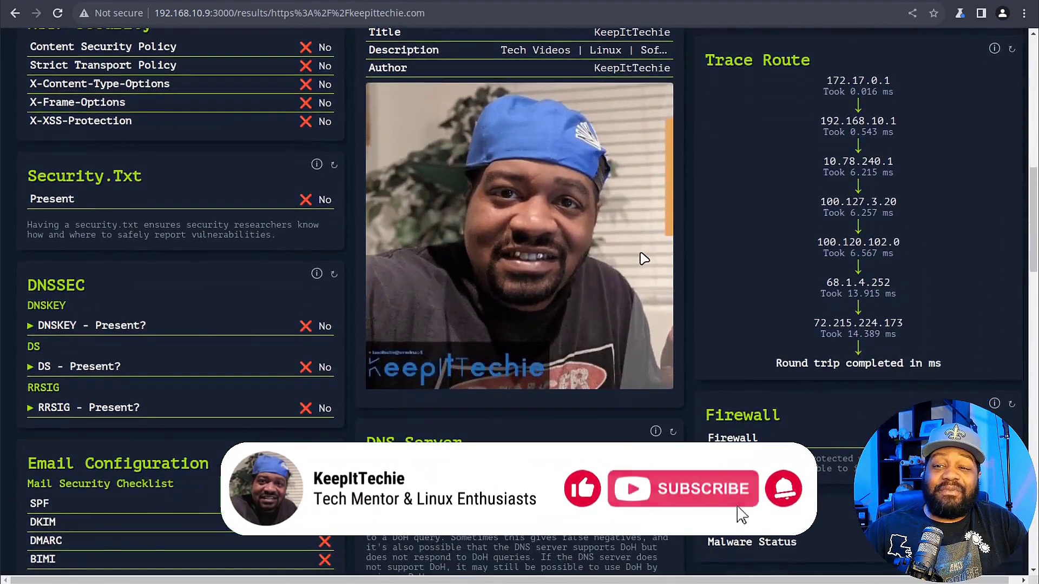
{"action": "scroll", "coordinate": [643, 260], "scroll_direction": "down", "scroll_amount": 2}
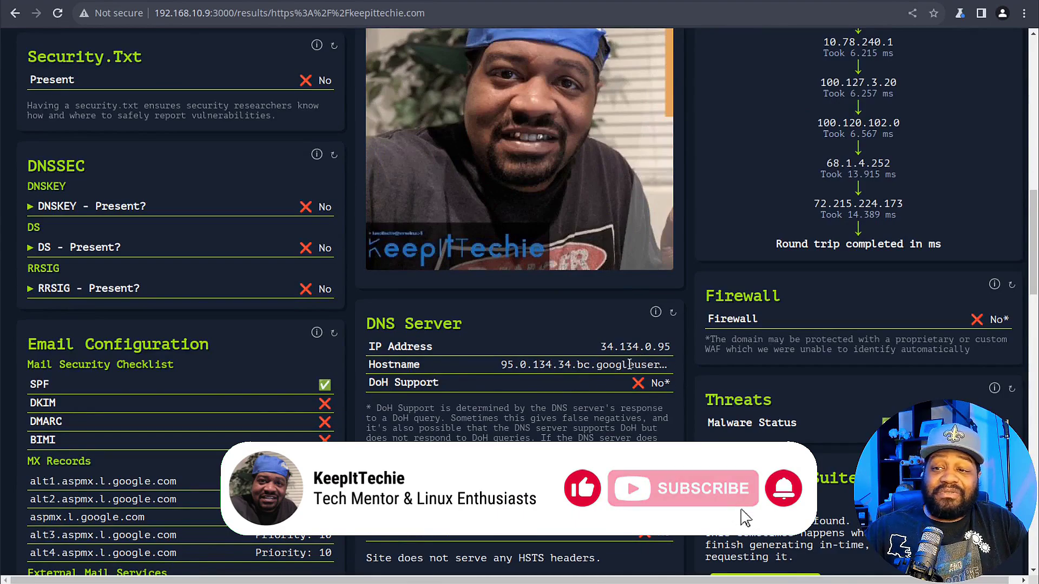
{"action": "scroll", "coordinate": [710, 346], "scroll_direction": "up", "scroll_amount": 6}
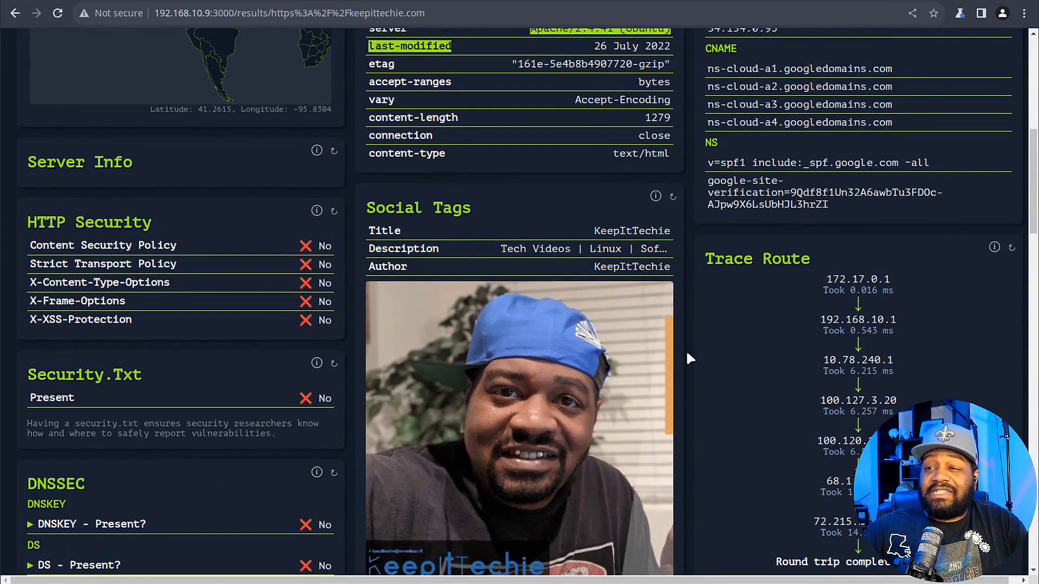
{"action": "scroll", "coordinate": [686, 349], "scroll_direction": "down", "scroll_amount": 4}
{"action": "scroll", "coordinate": [839, 242], "scroll_direction": "up", "scroll_amount": 2}
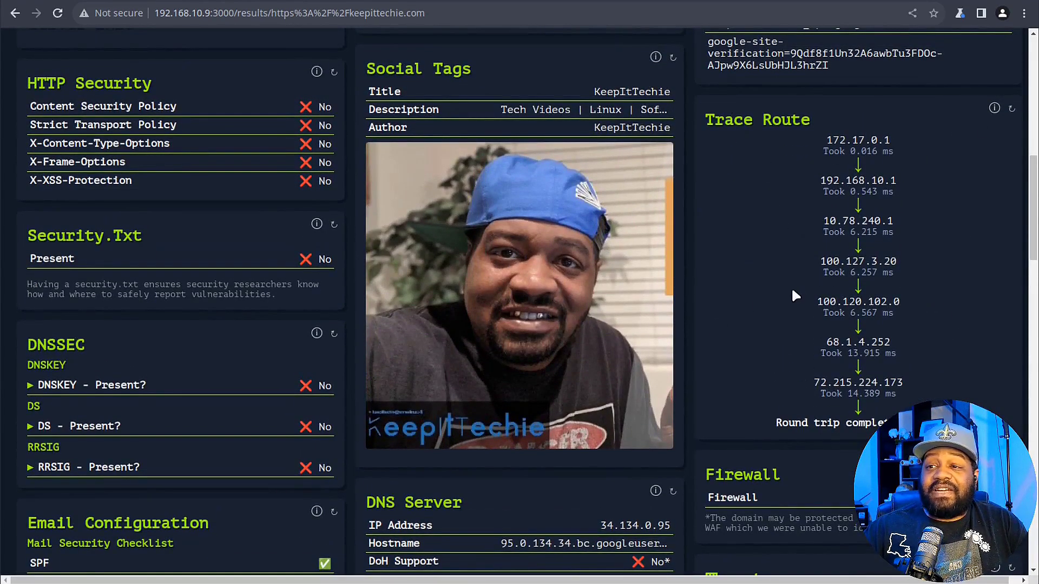
{"action": "scroll", "coordinate": [694, 280], "scroll_direction": "down", "scroll_amount": 4}
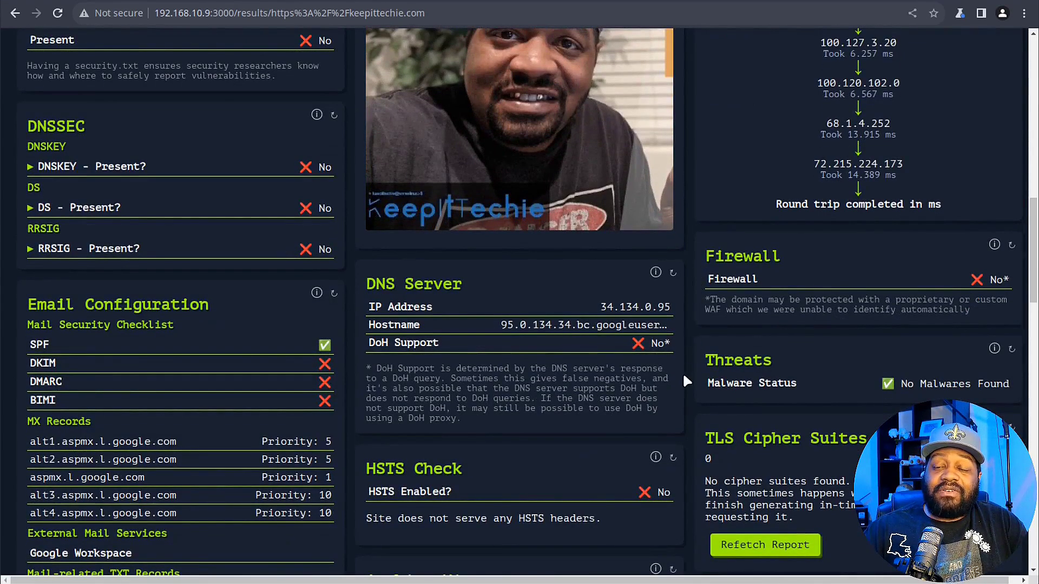
{"action": "scroll", "coordinate": [682, 372], "scroll_direction": "down", "scroll_amount": 3}
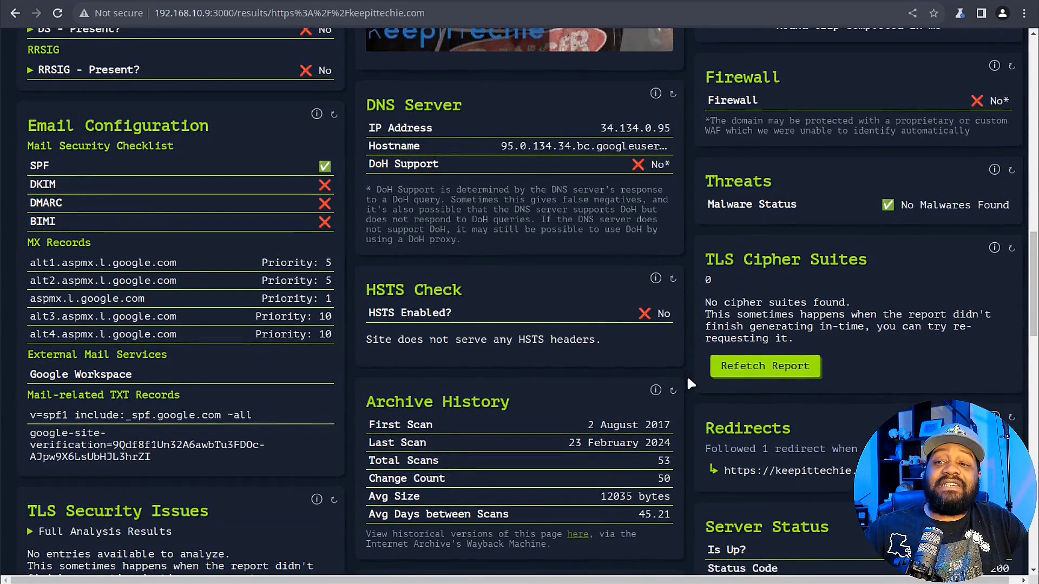
{"action": "scroll", "coordinate": [690, 383], "scroll_direction": "down", "scroll_amount": 3}
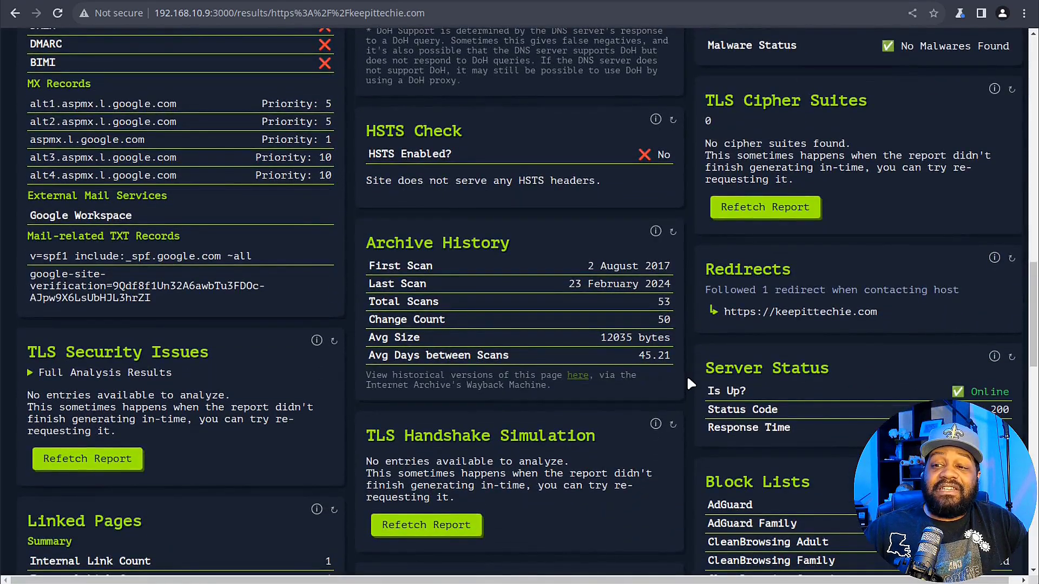
{"action": "scroll", "coordinate": [688, 380], "scroll_direction": "down", "scroll_amount": 3}
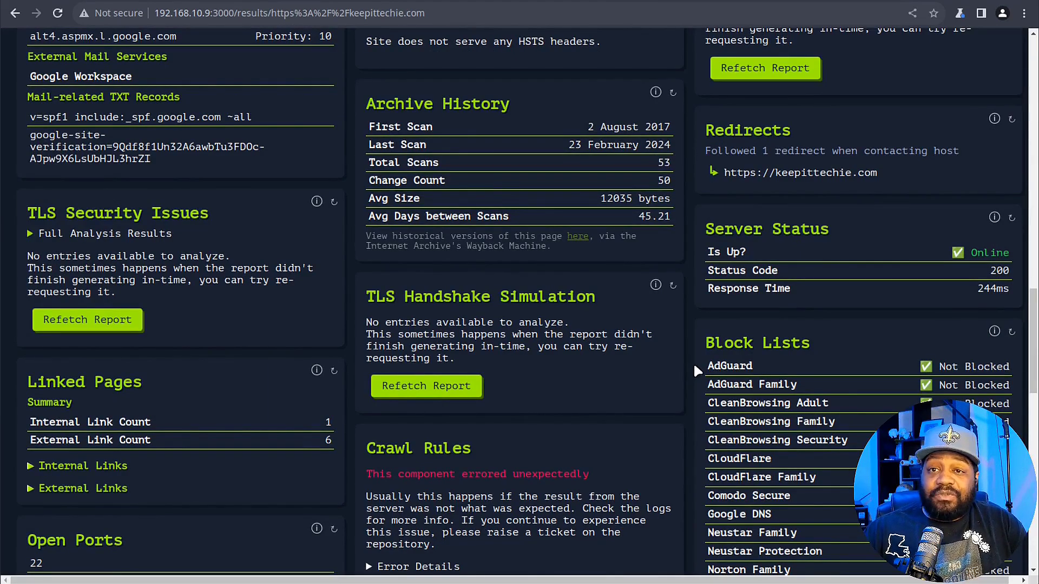
{"action": "scroll", "coordinate": [693, 365], "scroll_direction": "down", "scroll_amount": 3}
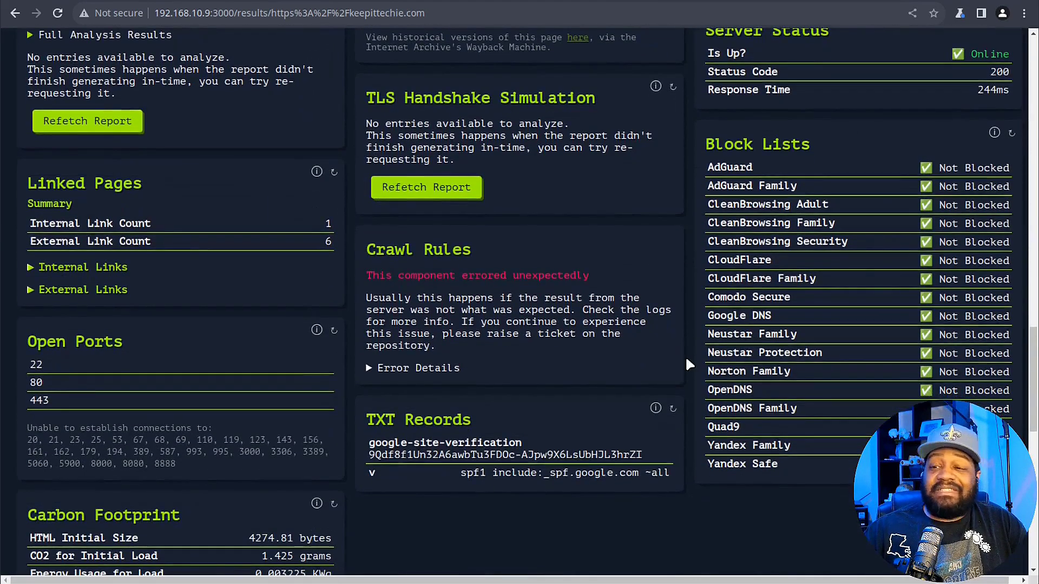
{"action": "scroll", "coordinate": [685, 356], "scroll_direction": "down", "scroll_amount": 2}
{"action": "scroll", "coordinate": [685, 355], "scroll_direction": "up", "scroll_amount": 7}
{"action": "scroll", "coordinate": [685, 355], "scroll_direction": "up", "scroll_amount": 17}
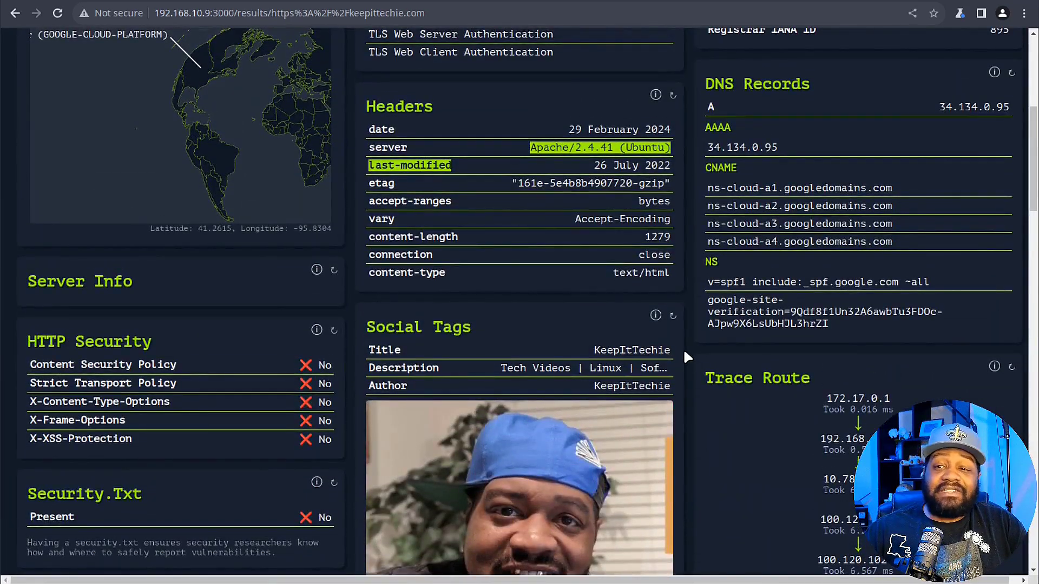
{"action": "scroll", "coordinate": [685, 358], "scroll_direction": "up", "scroll_amount": 7}
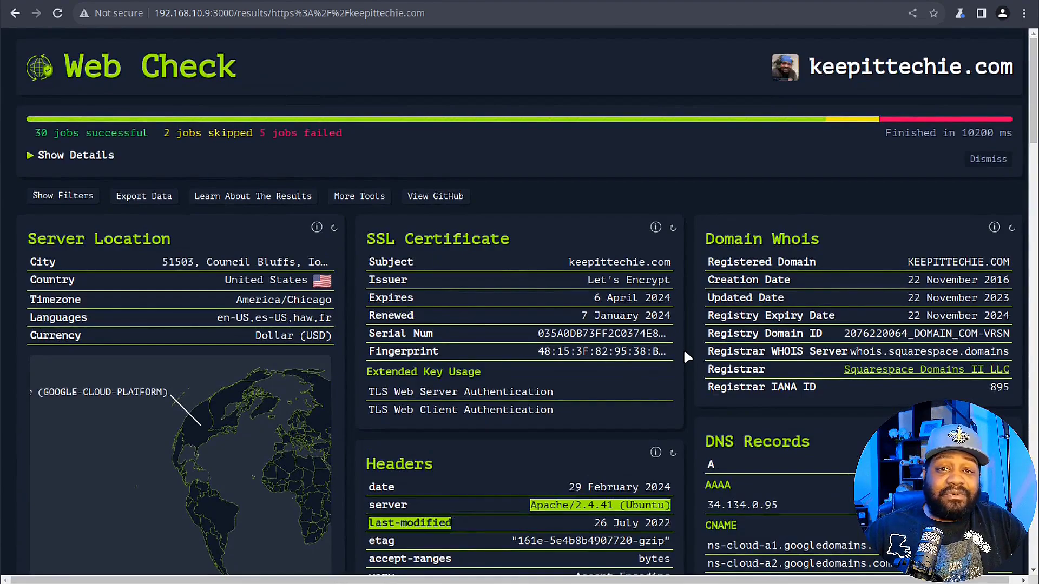
Step: From the home page, reuse the keepittechie.com address, change it to kitpro.us and scan
{"action": "left_click", "coordinate": [115, 84]}
{"action": "left_click", "coordinate": [522, 197]}
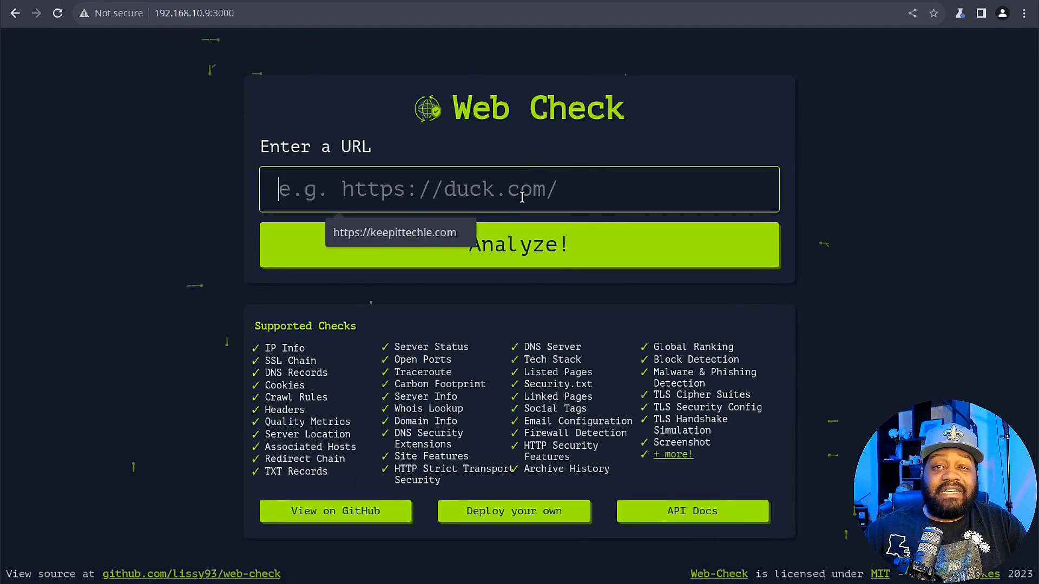
{"action": "left_click", "coordinate": [399, 232]}
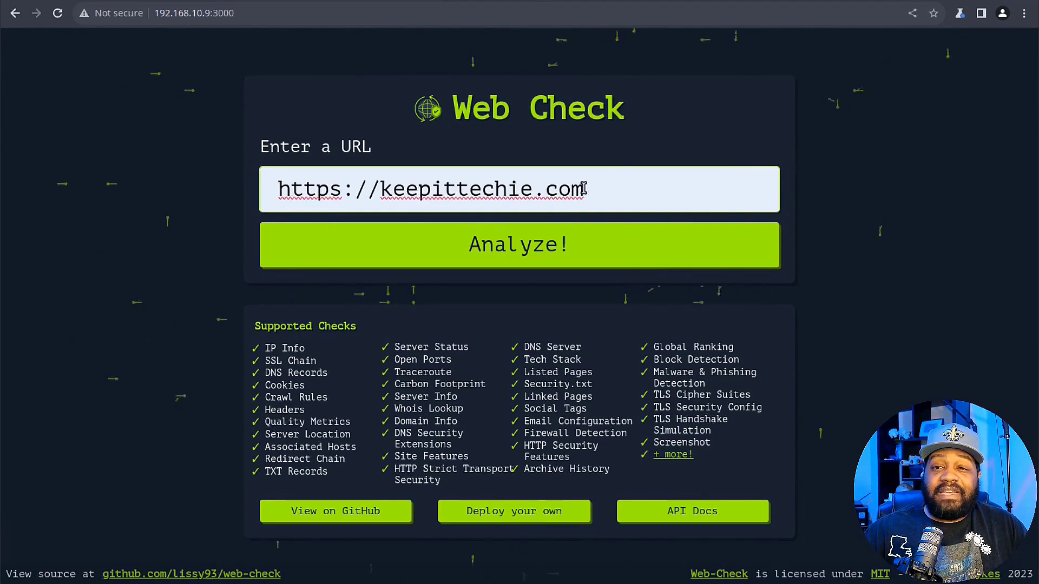
{"action": "left_click_drag", "start_coordinate": [584, 190], "coordinate": [394, 191]}
{"action": "type", "text": "itpro.us"}
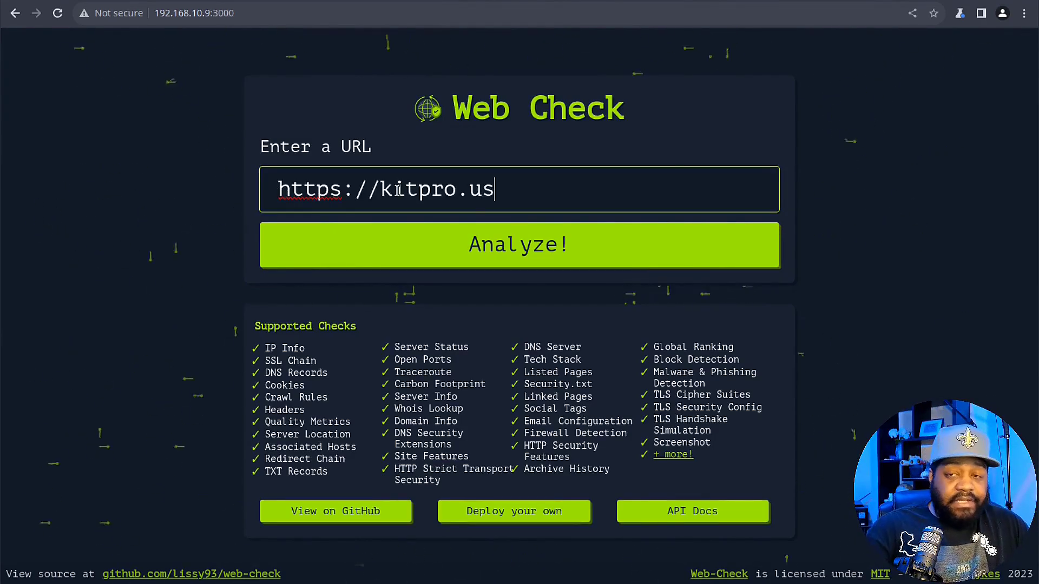
{"action": "key", "text": "Return"}
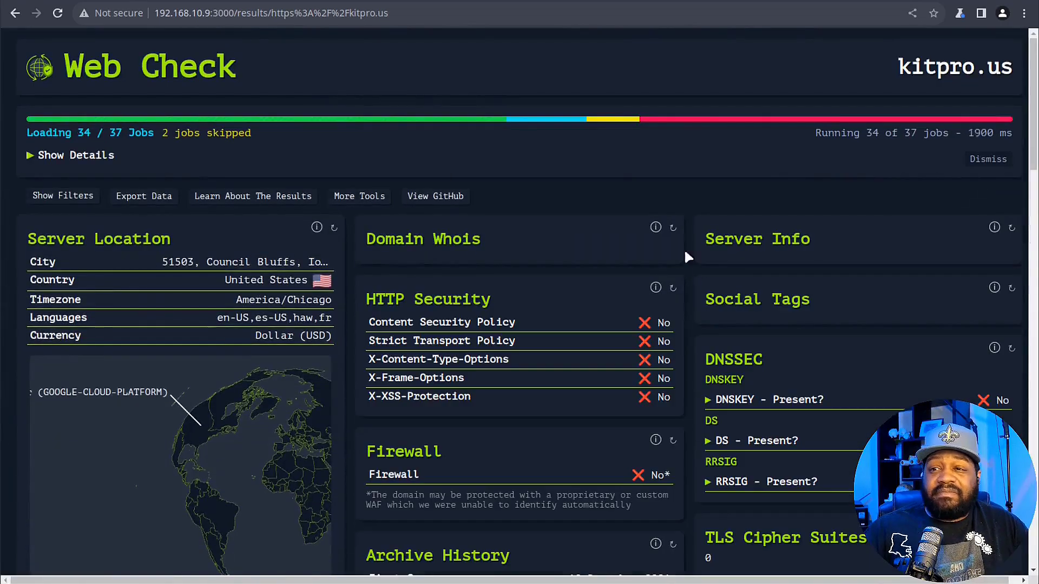
Step: Scroll through the kitpro.us results dashboard to review its report cards
{"action": "scroll", "coordinate": [691, 185], "scroll_direction": "down", "scroll_amount": 5}
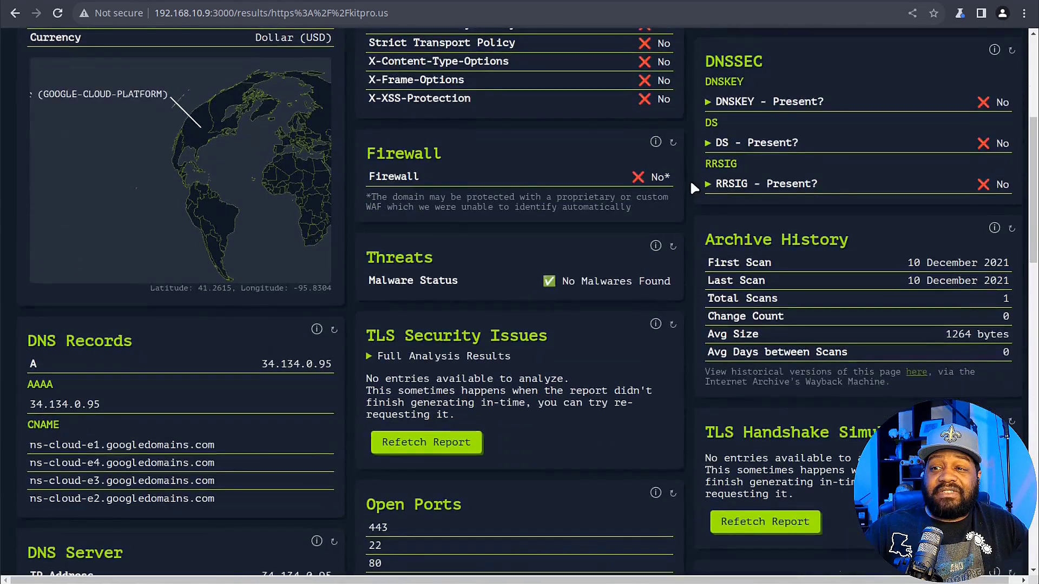
{"action": "scroll", "coordinate": [691, 184], "scroll_direction": "down", "scroll_amount": 3}
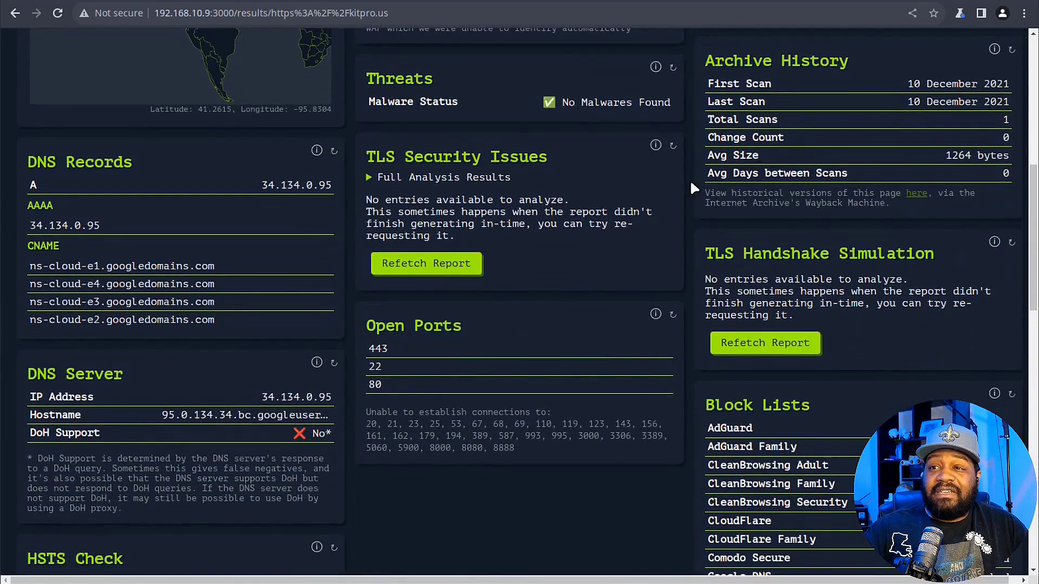
{"action": "scroll", "coordinate": [691, 184], "scroll_direction": "up", "scroll_amount": 4}
{"action": "scroll", "coordinate": [690, 180], "scroll_direction": "down", "scroll_amount": 7}
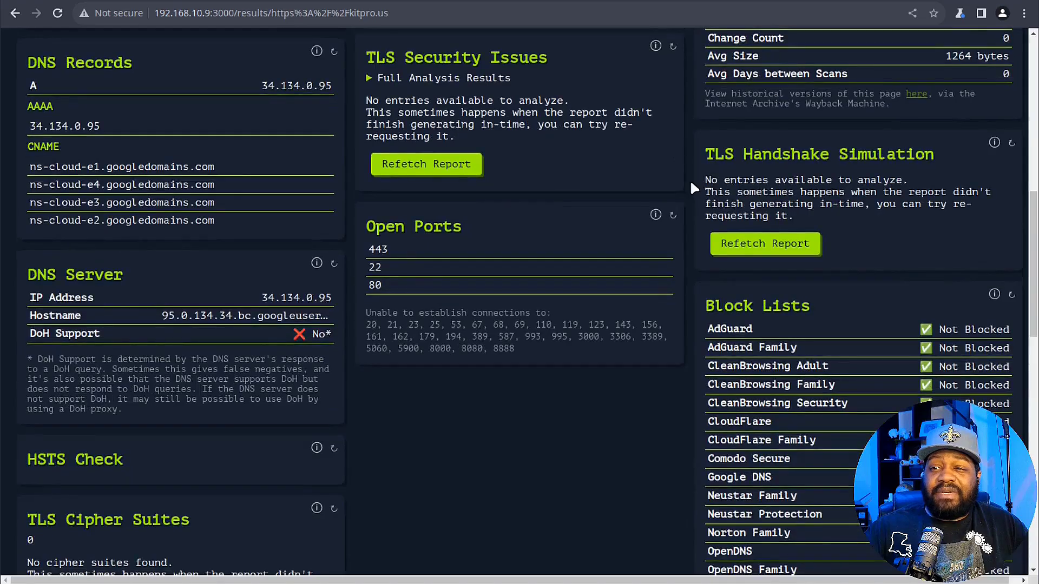
{"action": "scroll", "coordinate": [694, 188], "scroll_direction": "down", "scroll_amount": 3}
{"action": "scroll", "coordinate": [694, 188], "scroll_direction": "up", "scroll_amount": 15}
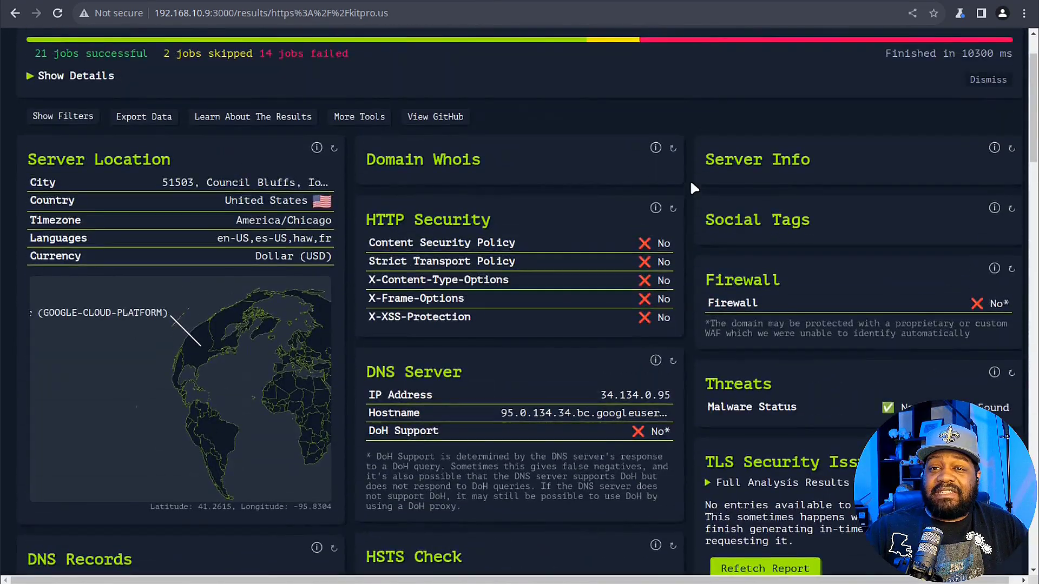
{"action": "scroll", "coordinate": [694, 188], "scroll_direction": "down", "scroll_amount": 2}
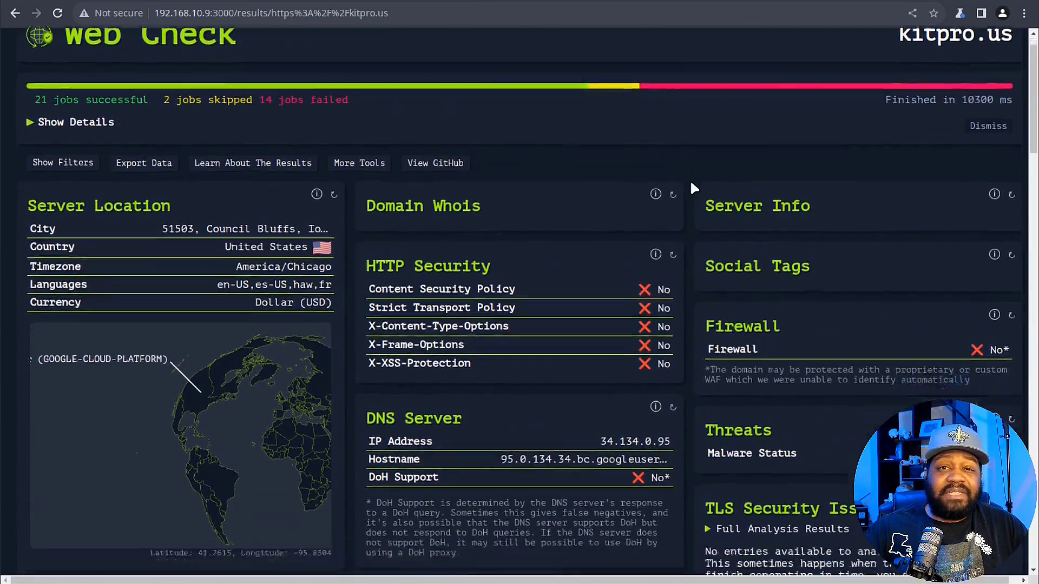
{"action": "scroll", "coordinate": [694, 188], "scroll_direction": "down", "scroll_amount": 1}
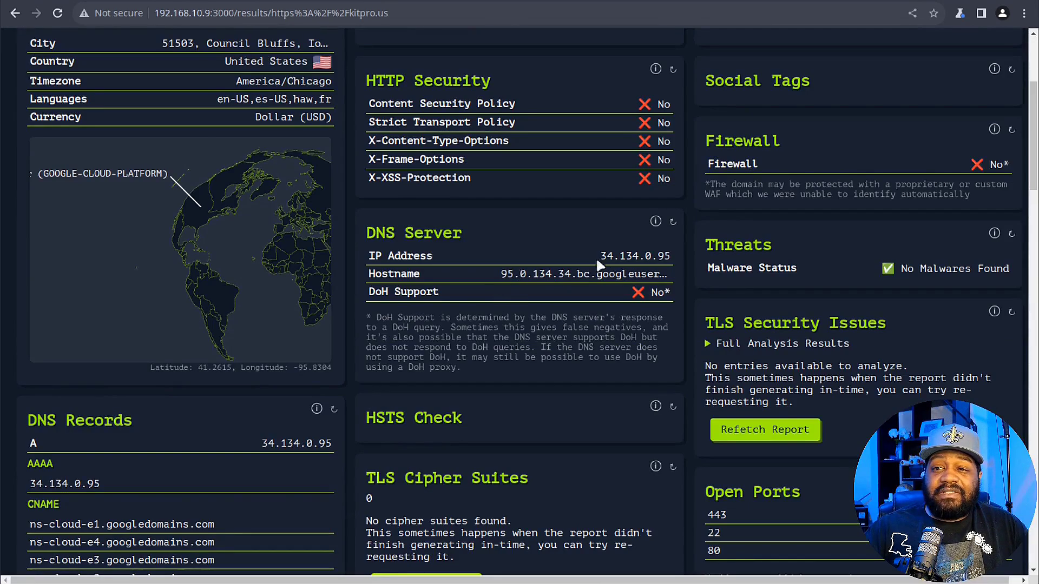
{"action": "scroll", "coordinate": [687, 362], "scroll_direction": "down", "scroll_amount": 7}
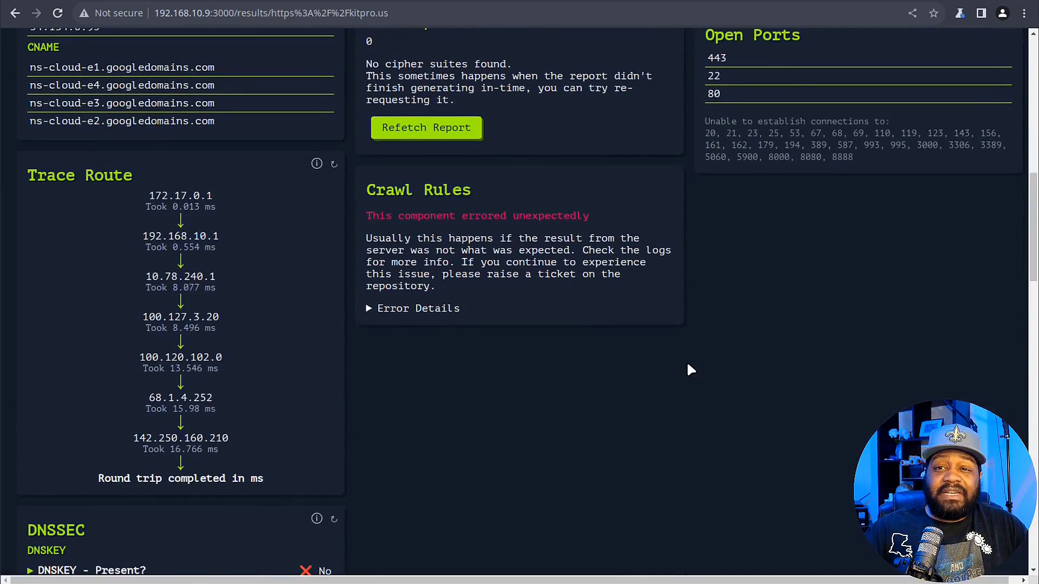
{"action": "scroll", "coordinate": [695, 364], "scroll_direction": "up", "scroll_amount": 2}
{"action": "scroll", "coordinate": [696, 361], "scroll_direction": "up", "scroll_amount": 10}
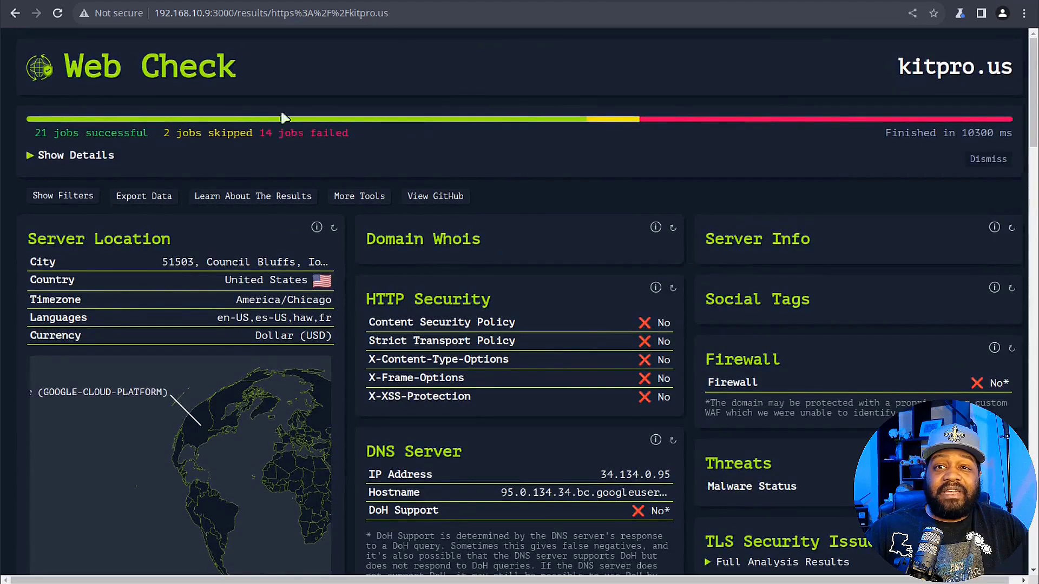